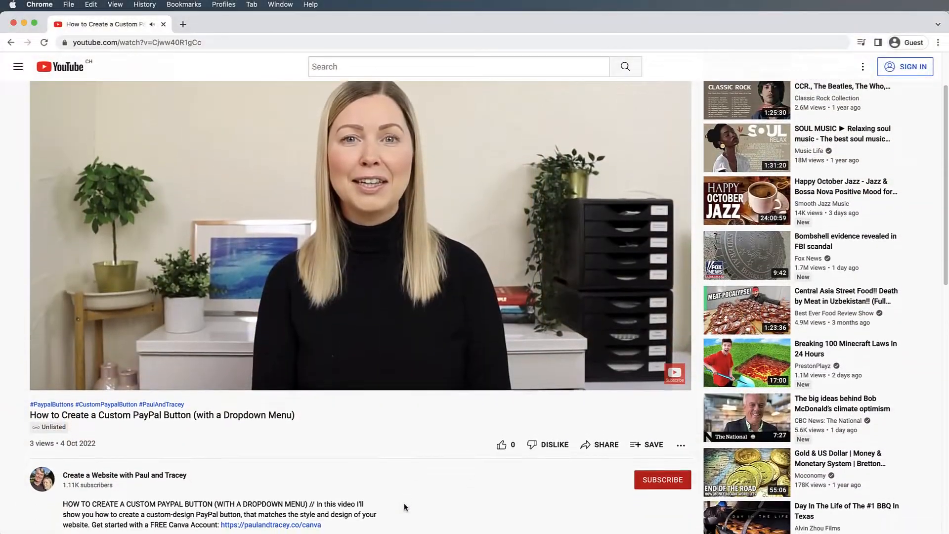
# - Open Canva from the link in the video description and create a new custom-size design of 193 × 40 px
pyautogui.scroll(-3, 405, 507)
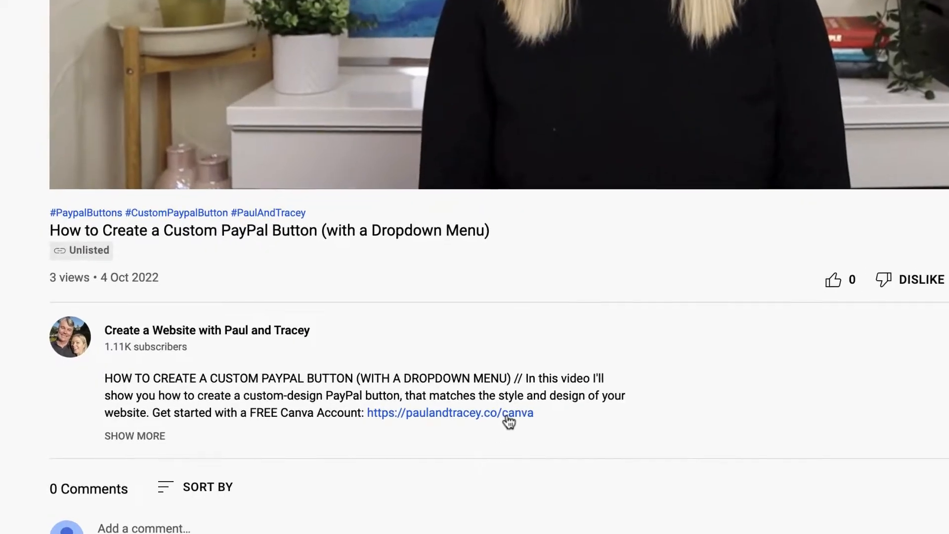
pyautogui.click(510, 415)
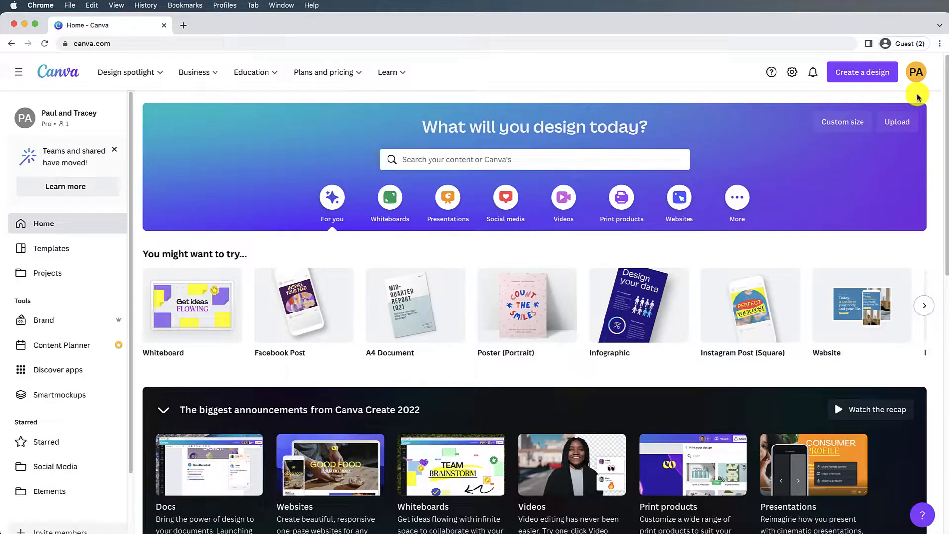
pyautogui.click(887, 79)
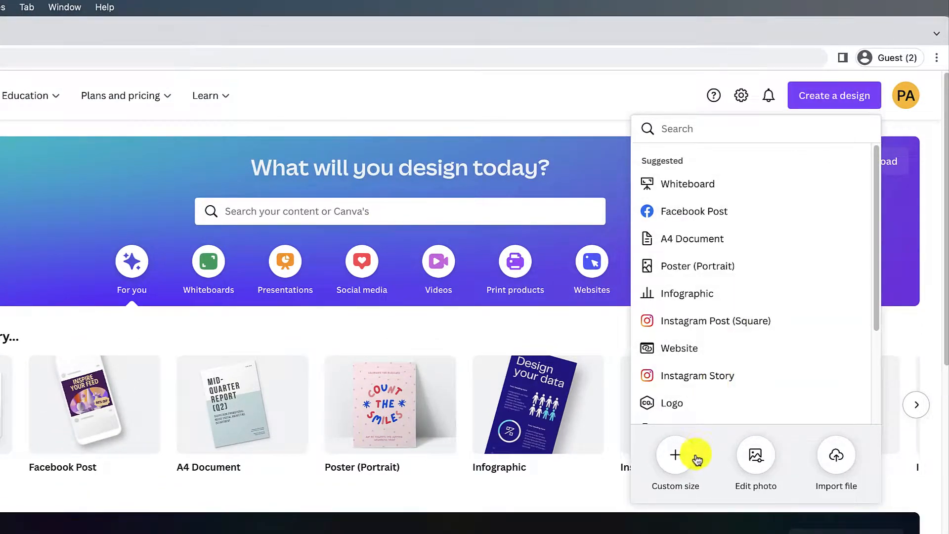
pyautogui.click(680, 459)
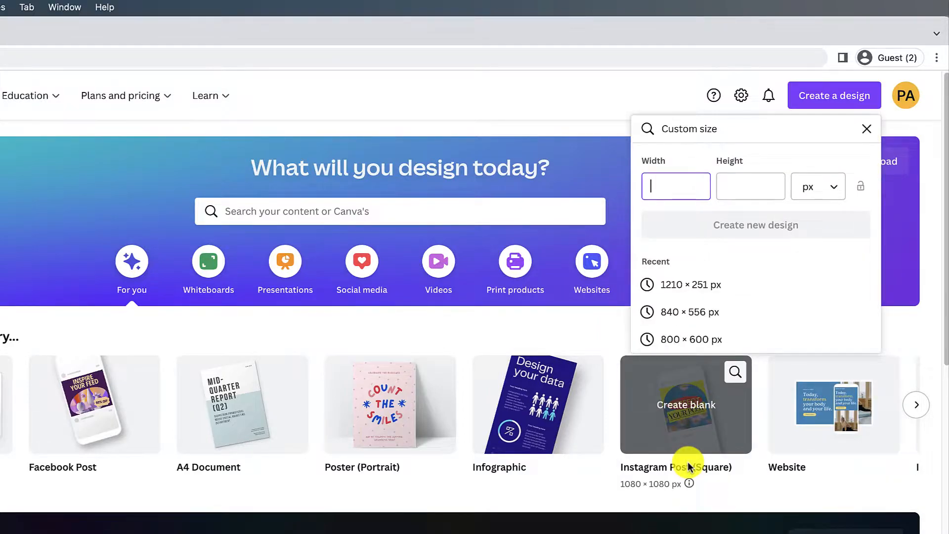
pyautogui.write('193')
pyautogui.press('Tab')
pyautogui.write('40')
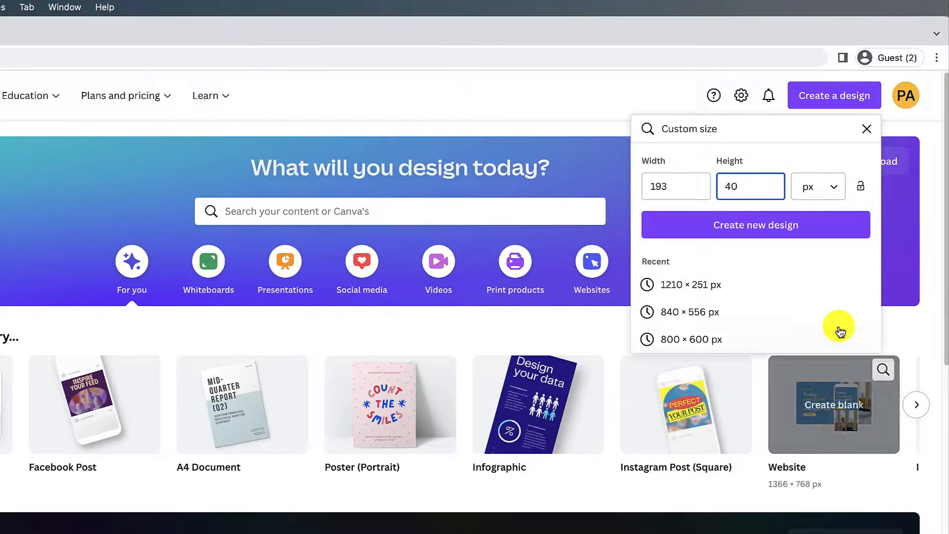
pyautogui.click(843, 226)
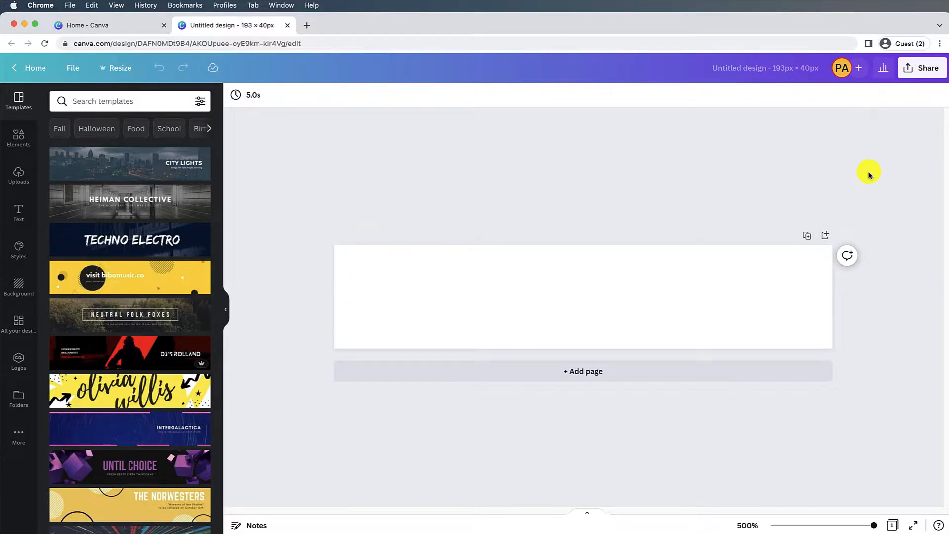
# - Rename the design as "custom paypal button"
pyautogui.click(808, 74)
pyautogui.write('custom paypal button')
pyautogui.click(844, 142)
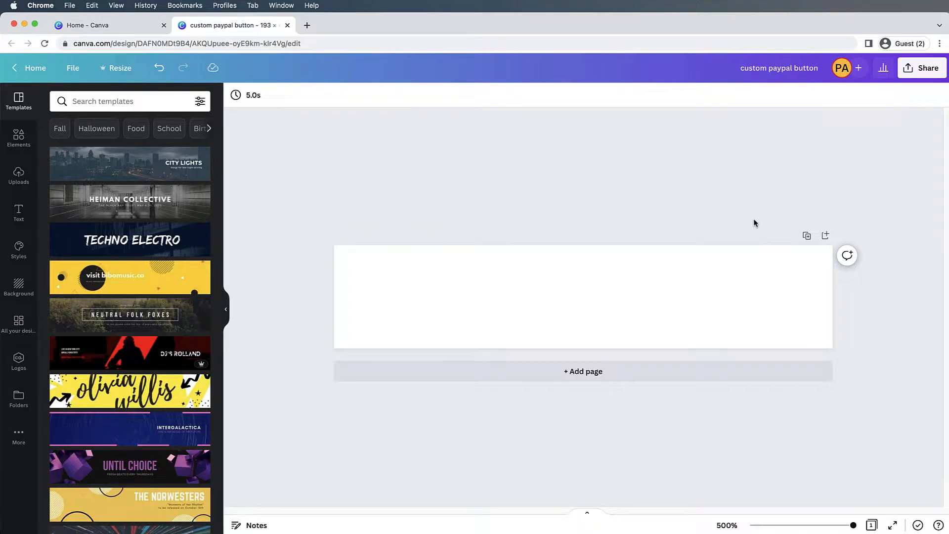
# - Mix a custom light pink, #F8C2EC, and use it as the page background colour
pyautogui.click(685, 291)
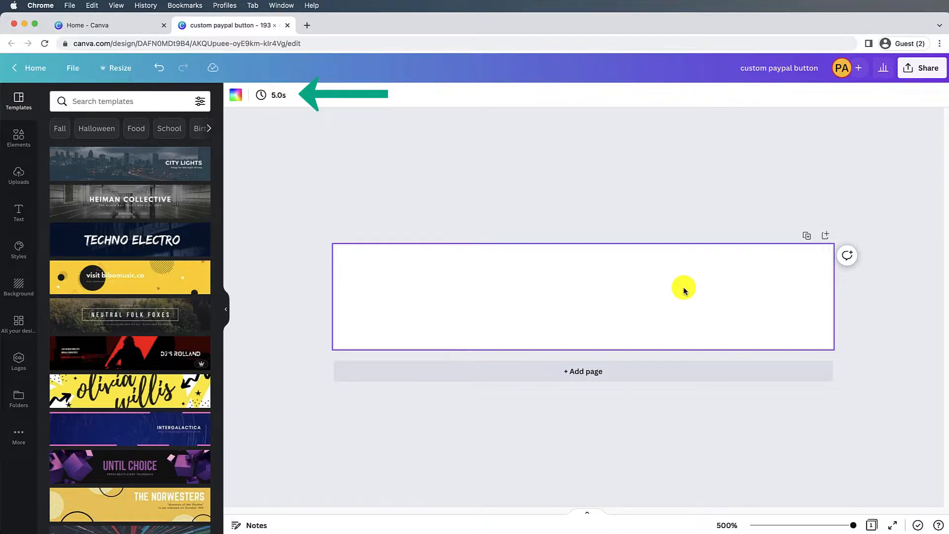
pyautogui.click(236, 96)
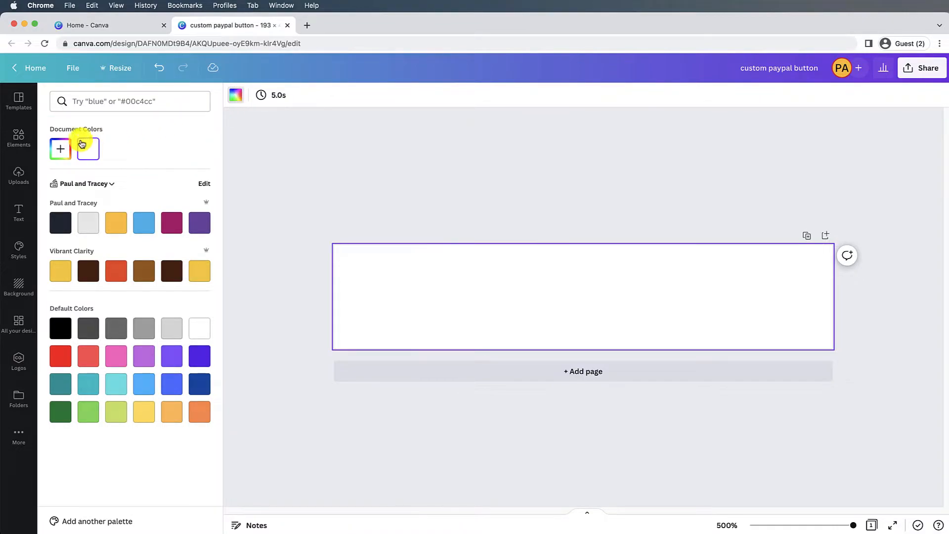
pyautogui.click(60, 148)
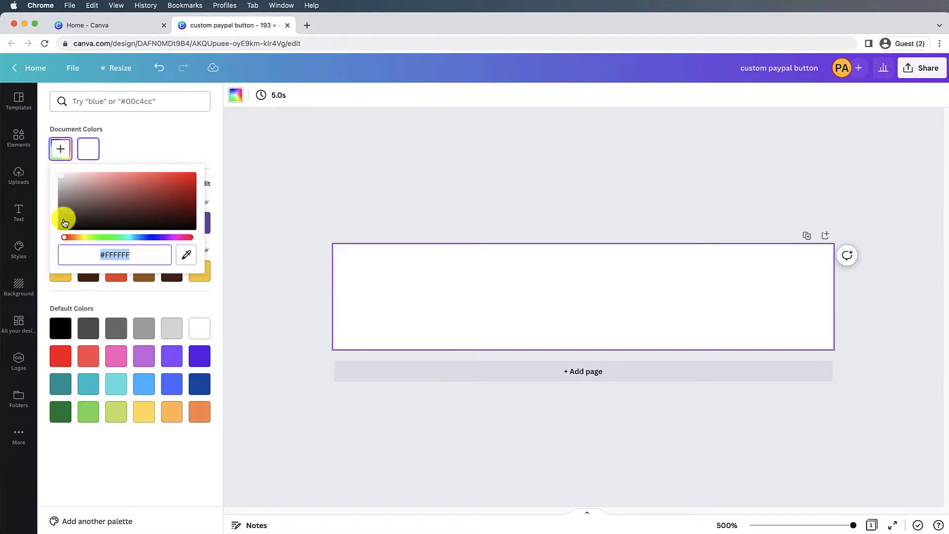
pyautogui.moveTo(68, 238); pyautogui.dragTo(174, 237)
pyautogui.moveTo(65, 178); pyautogui.dragTo(89, 178)
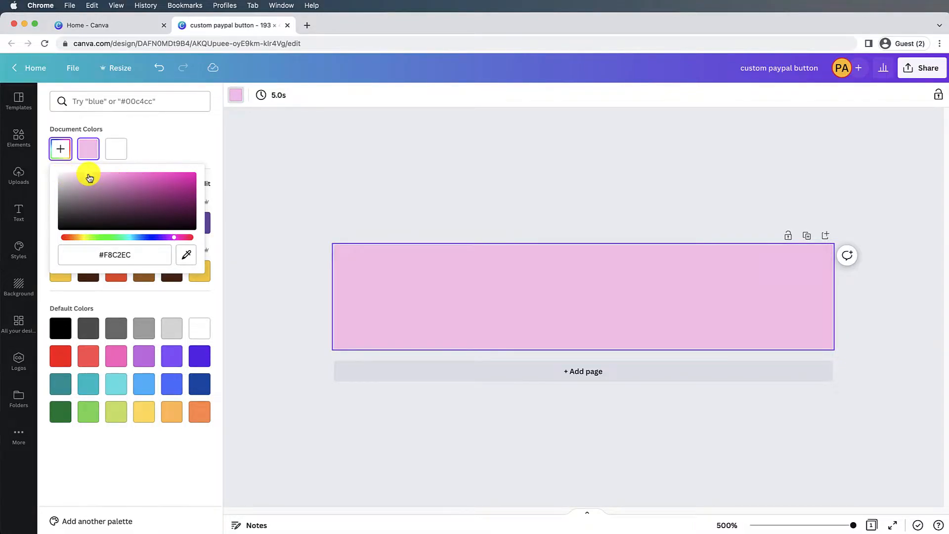
pyautogui.click(159, 148)
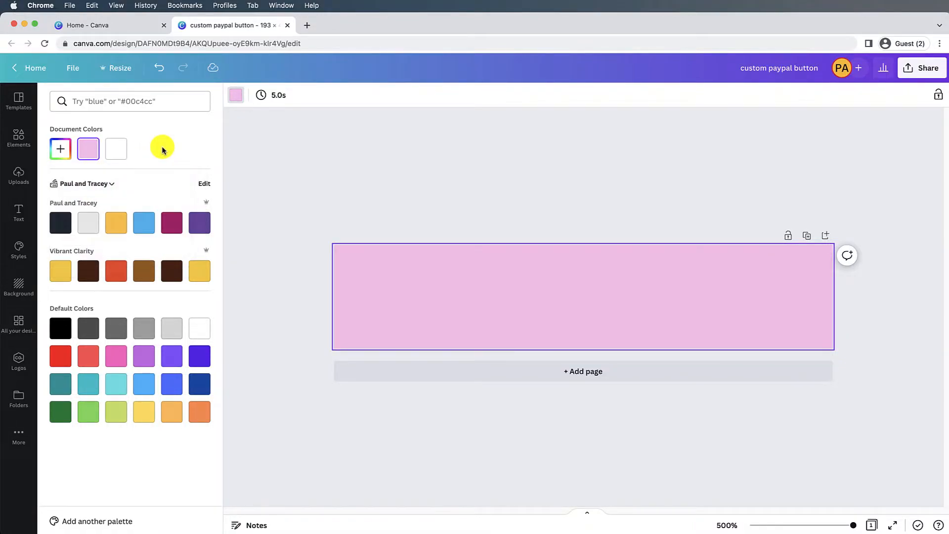
# - Set the page background to the custom hex colour #FF25FF
pyautogui.click(60, 146)
pyautogui.write('#C2E')
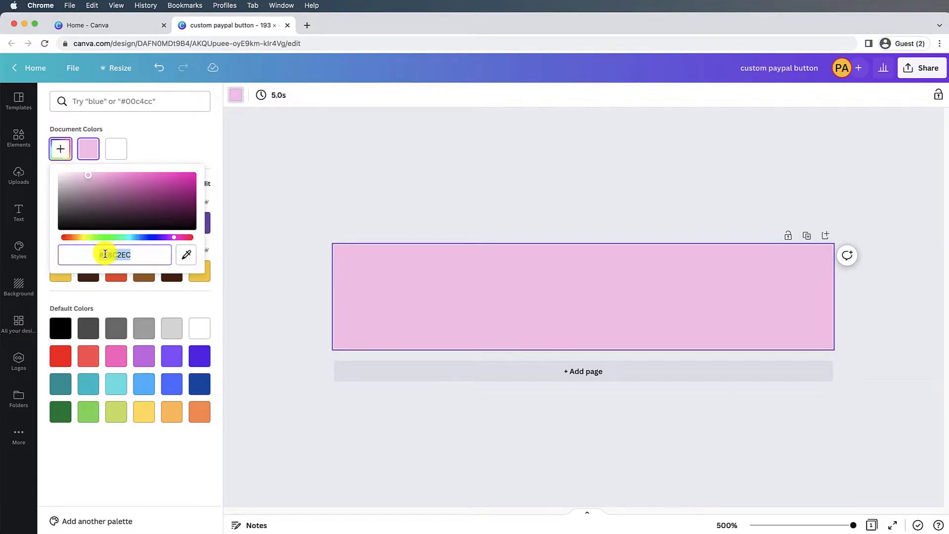
pyautogui.press('BackSpace')
pyautogui.press('BackSpace')
pyautogui.press('BackSpace')
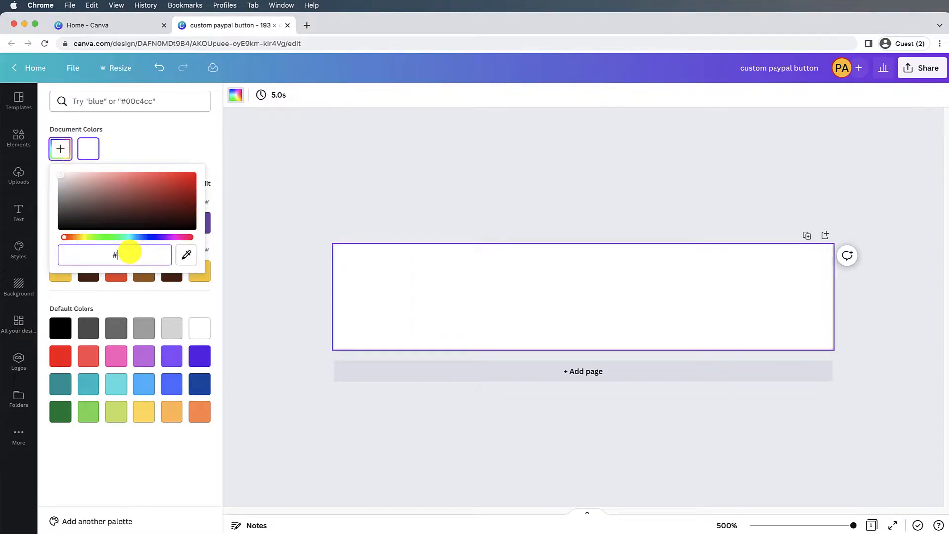
pyautogui.write('FF25FF5')
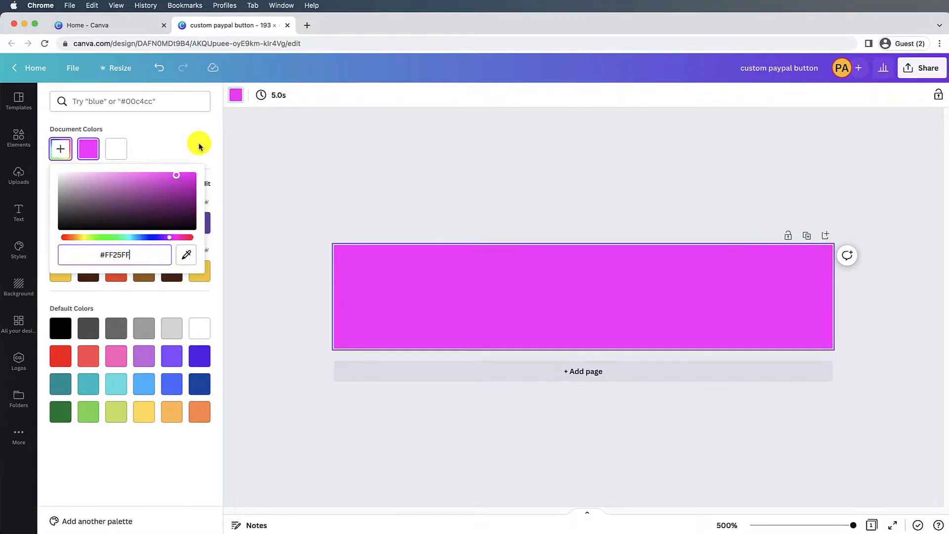
pyautogui.click(198, 146)
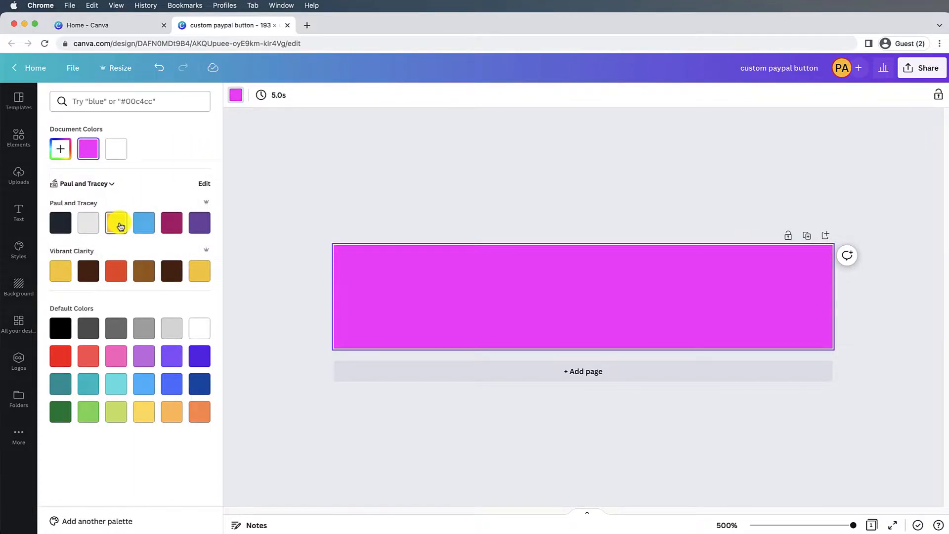
# - Set the page background to the orange from the brand palette
pyautogui.click(118, 224)
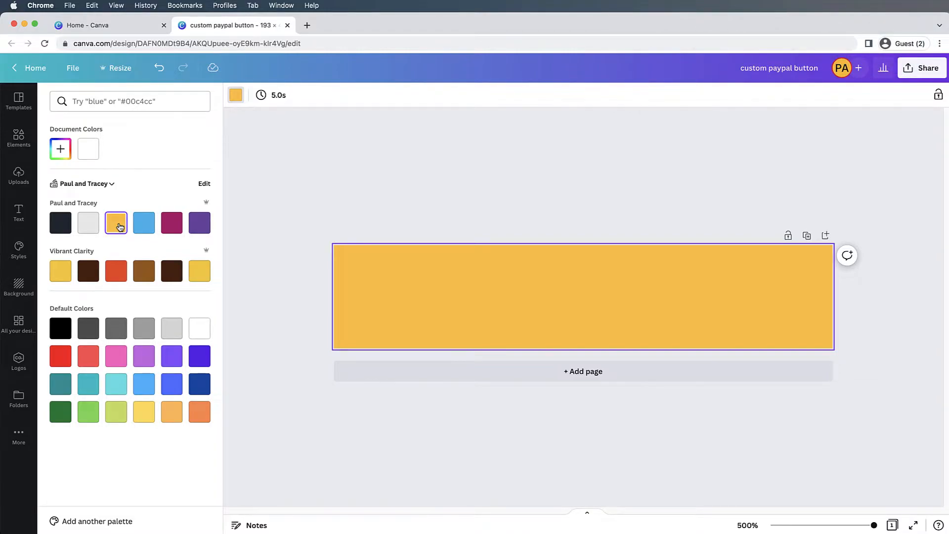
# - Add a heading text element to the orange button design
pyautogui.click(23, 223)
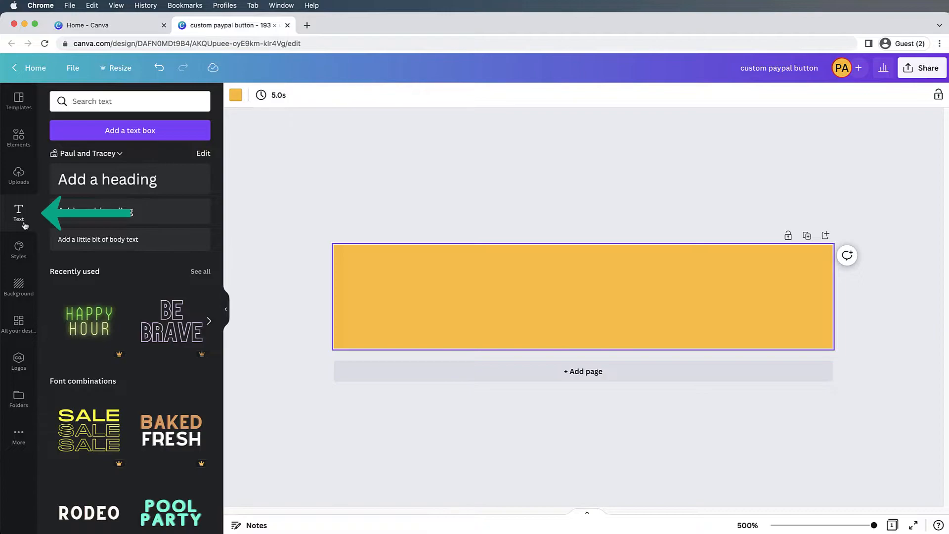
pyautogui.click(183, 185)
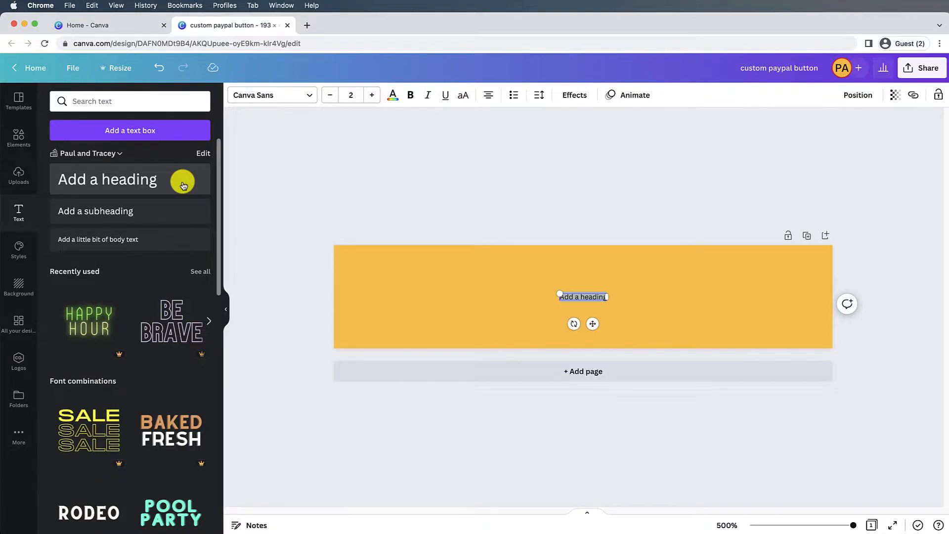
pyautogui.click(594, 214)
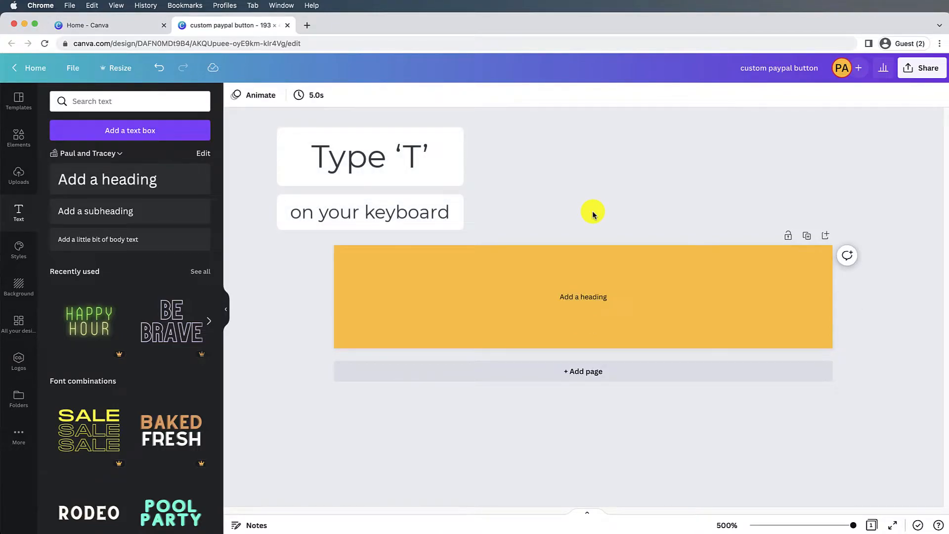
# - Add a second text box, place it above the heading and delete it
pyautogui.press('t')
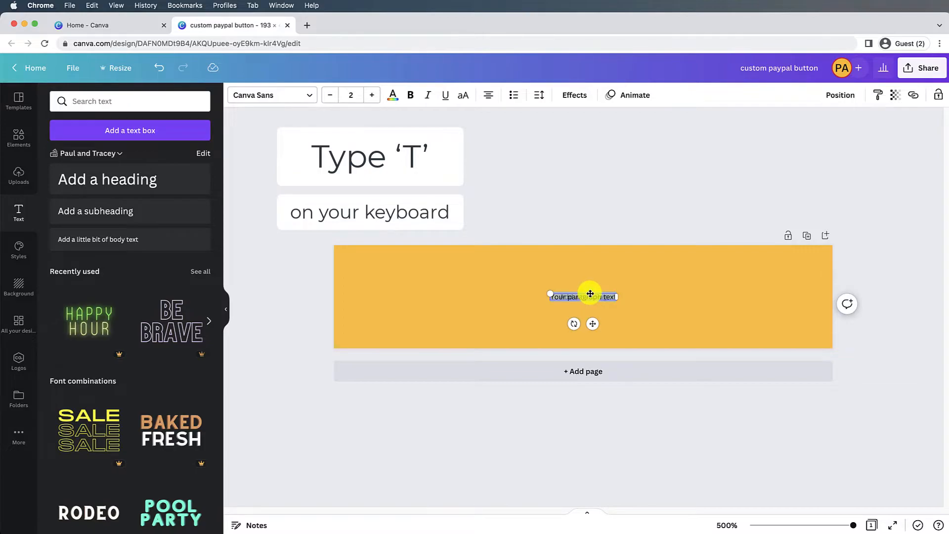
pyautogui.moveTo(588, 296); pyautogui.dragTo(588, 269)
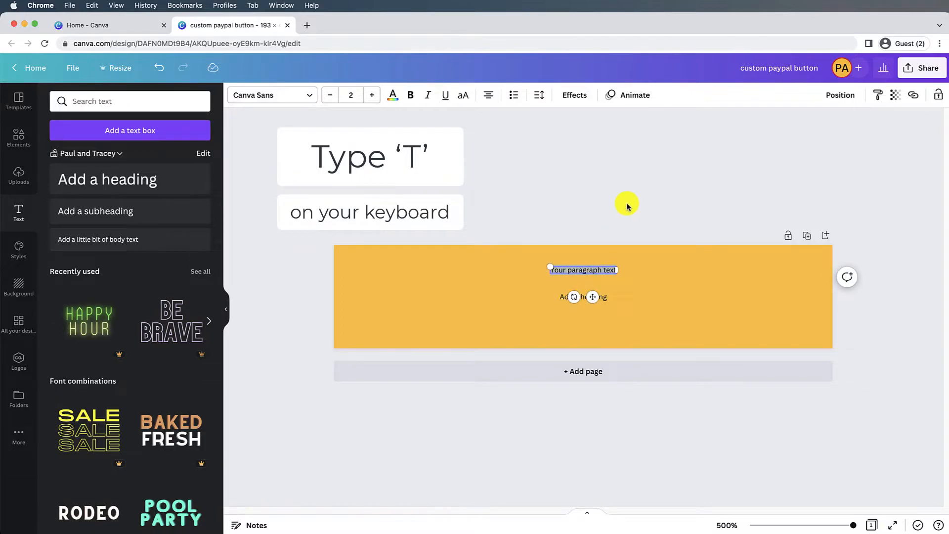
pyautogui.rightClick(607, 272)
pyautogui.click(637, 330)
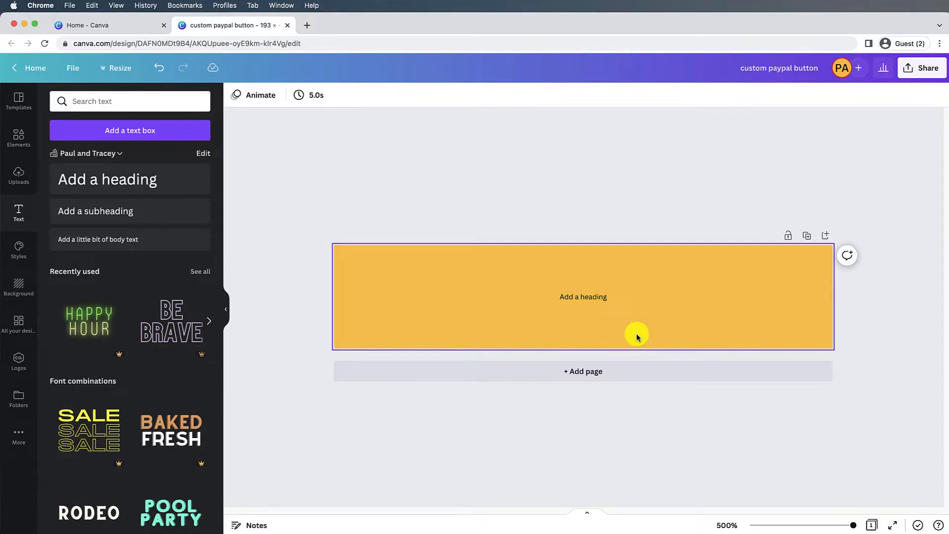
# - Enlarge the heading to a font size of about 10.8 and replace its text with "Add to Cart"
pyautogui.click(605, 302)
pyautogui.moveTo(605, 301); pyautogui.dragTo(806, 333)
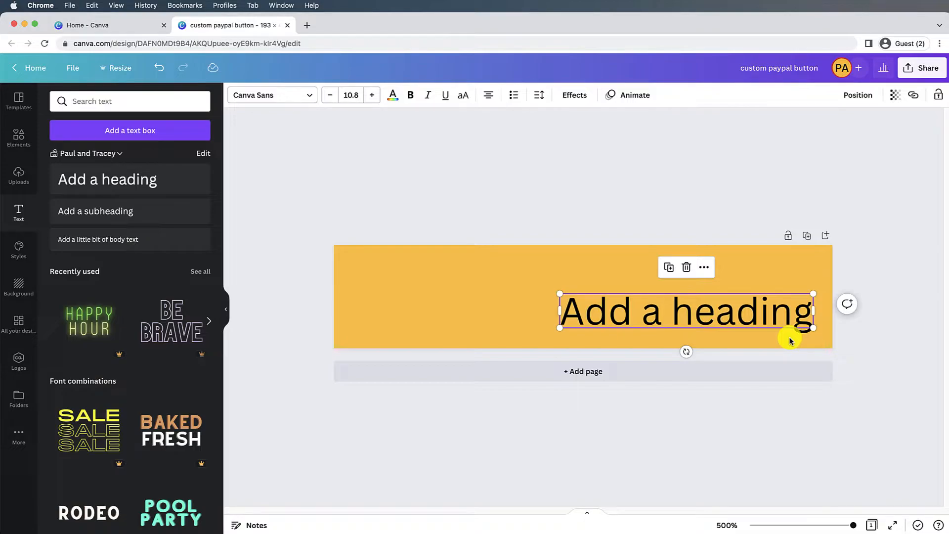
pyautogui.doubleClick(758, 313)
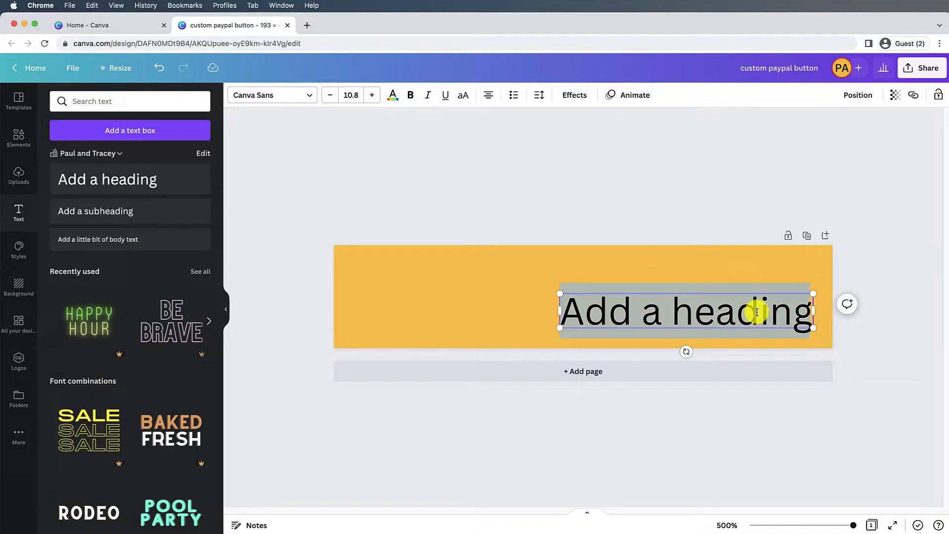
pyautogui.write('Add to Cart')
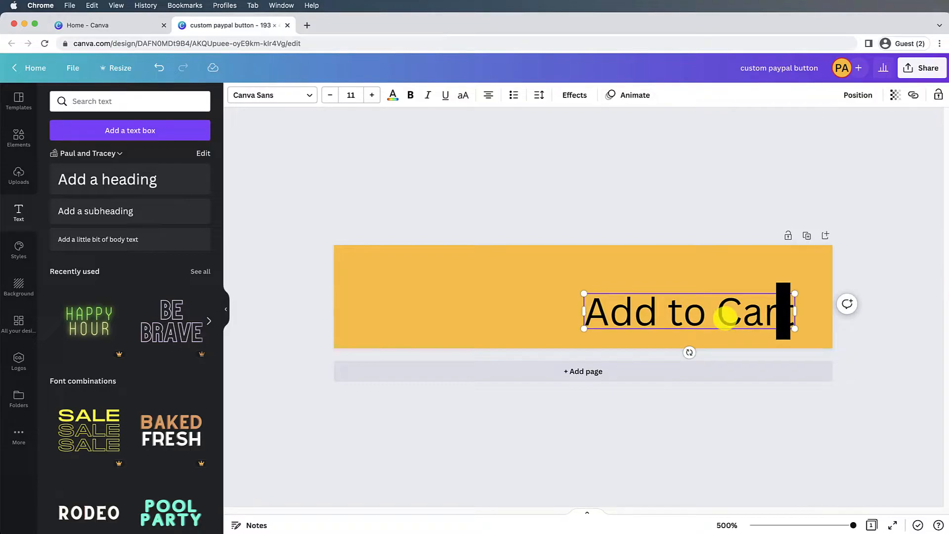
# - Change the font of the Add to Cart text to Lovelo
pyautogui.click(312, 98)
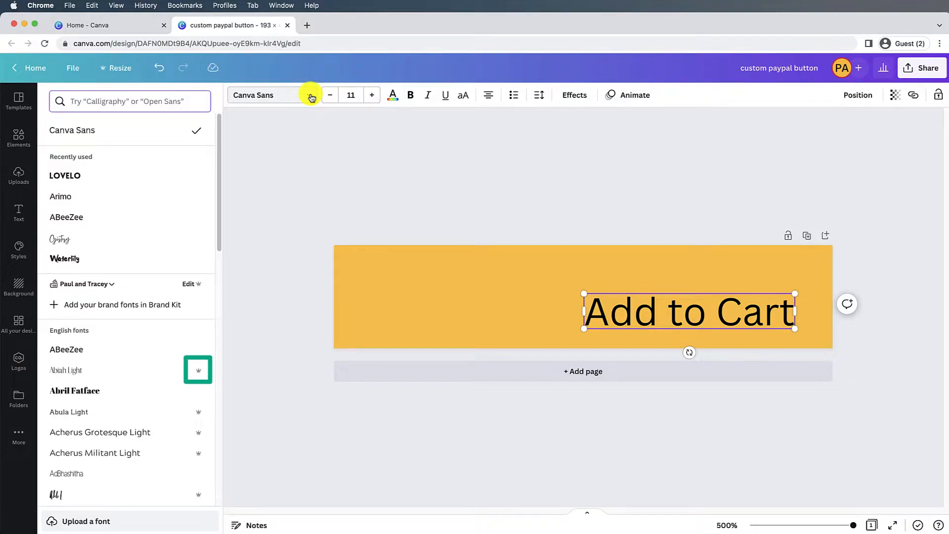
pyautogui.click(180, 99)
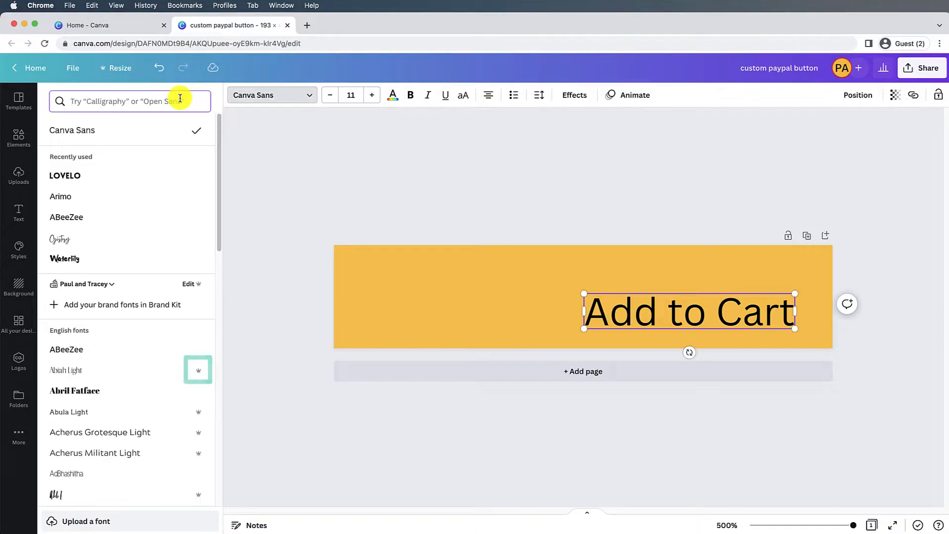
pyautogui.write('lovelo')
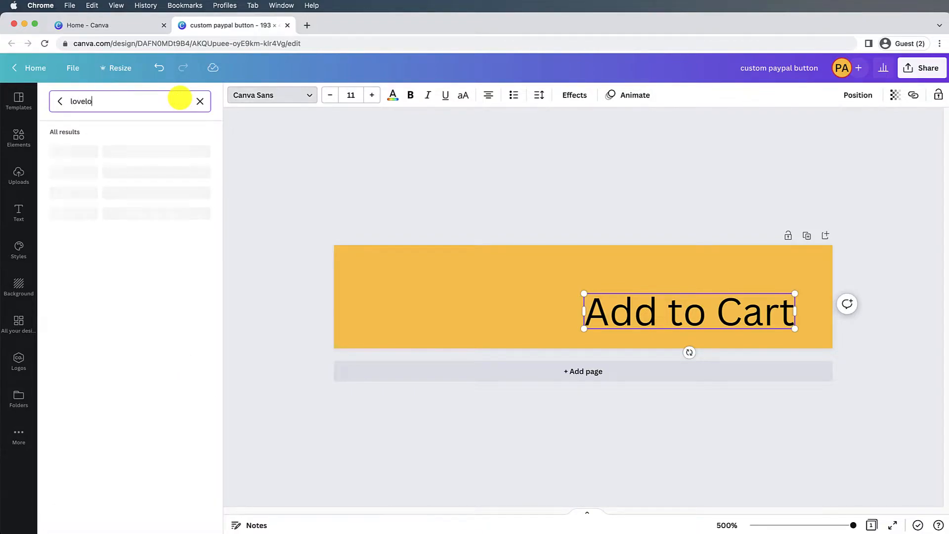
pyautogui.click(128, 152)
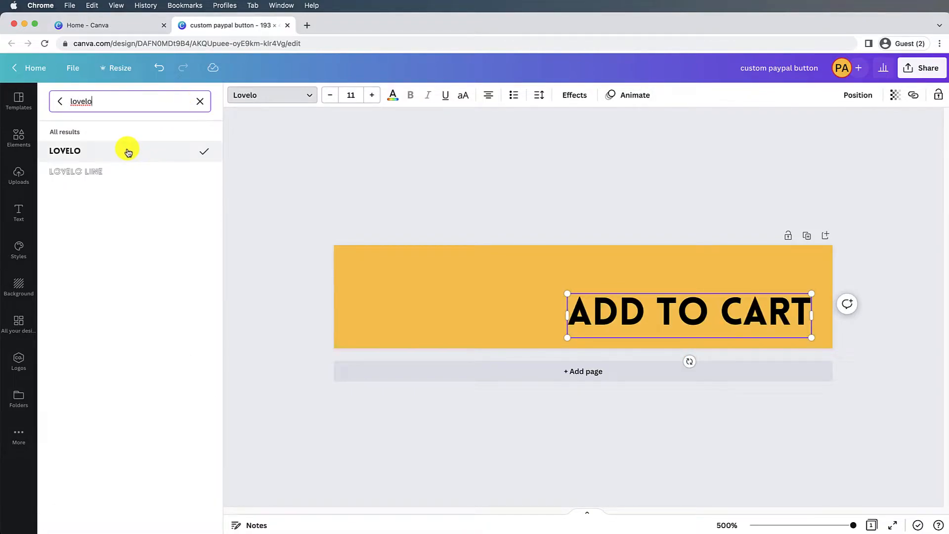
# - Set the Add to Cart text to font size 13 and colour it white
pyautogui.click(351, 96)
pyautogui.write('13')
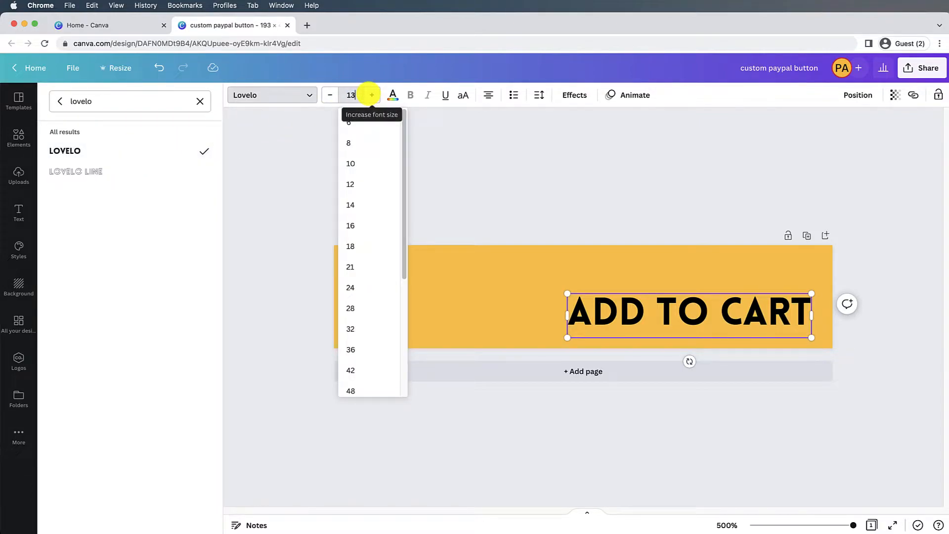
pyautogui.press('Return')
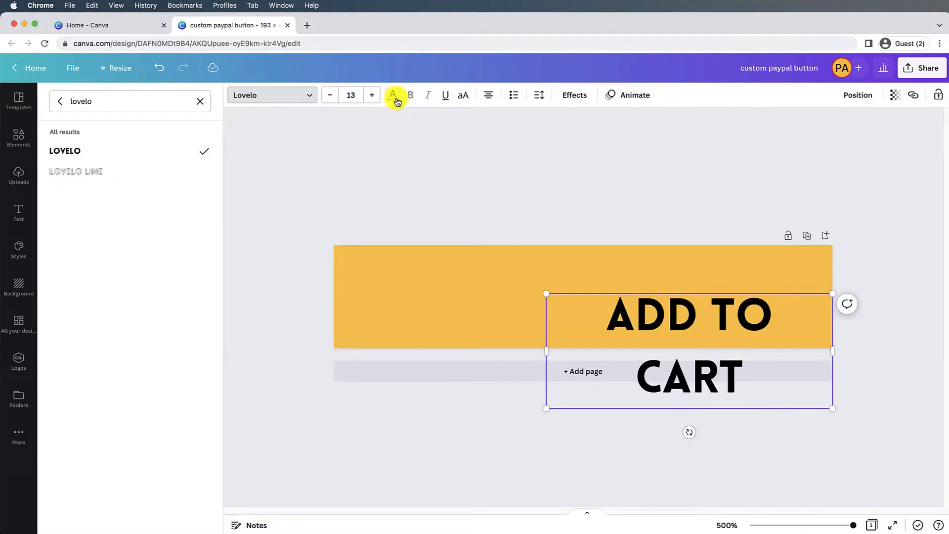
pyautogui.click(394, 94)
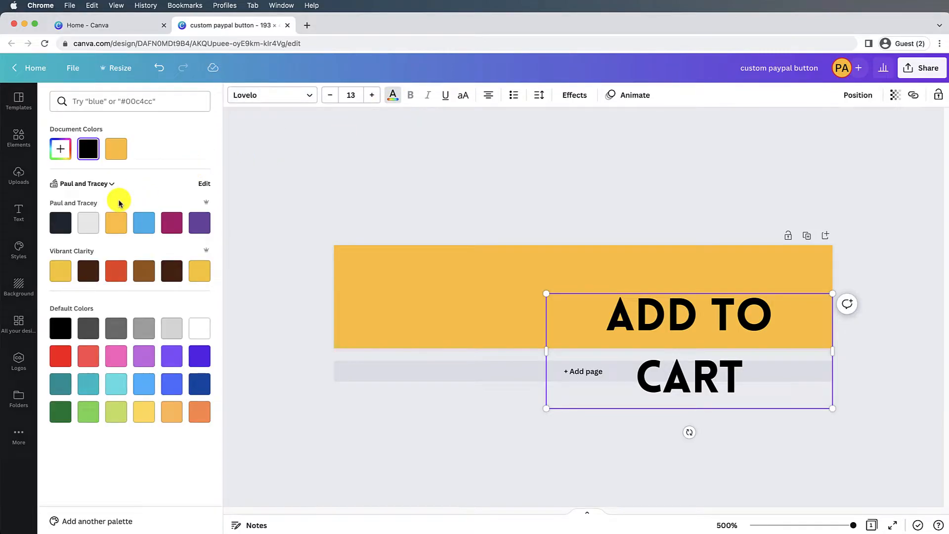
pyautogui.click(199, 329)
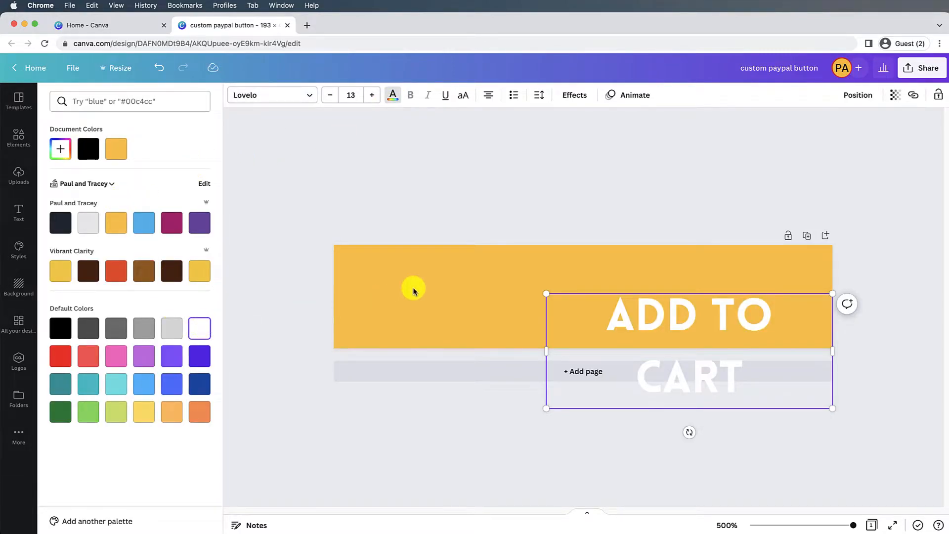
pyautogui.click(570, 199)
# - Widen the Add to Cart text box so that the text fits on a single line
pyautogui.click(546, 351)
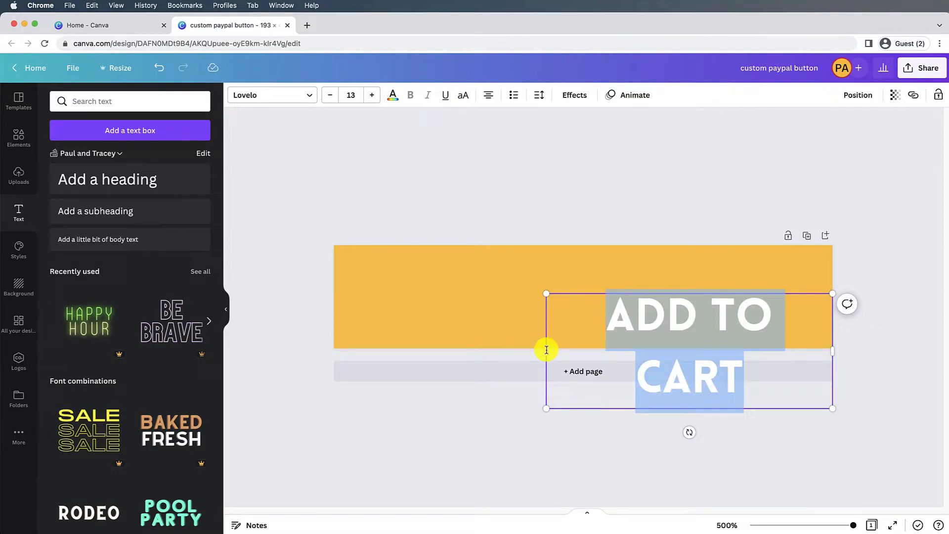
pyautogui.moveTo(545, 351); pyautogui.dragTo(524, 351)
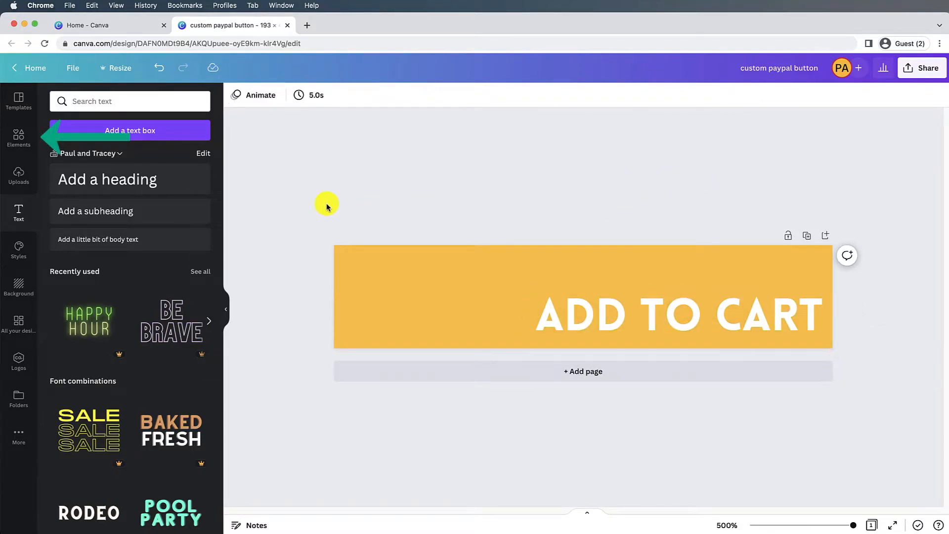
# - Search the elements for "cart", check that the solid Shopping Cart icon is free and add it to the design
pyautogui.click(22, 150)
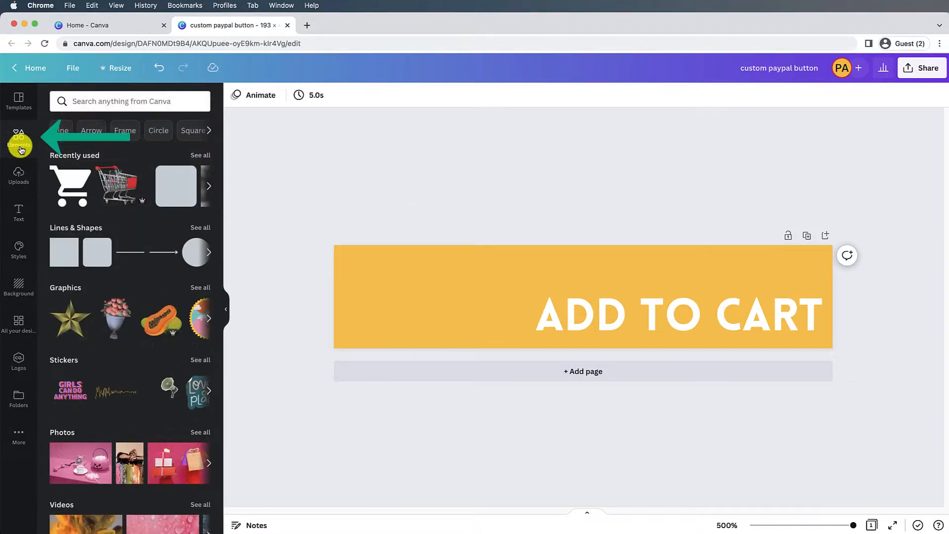
pyautogui.click(106, 103)
pyautogui.write('cart')
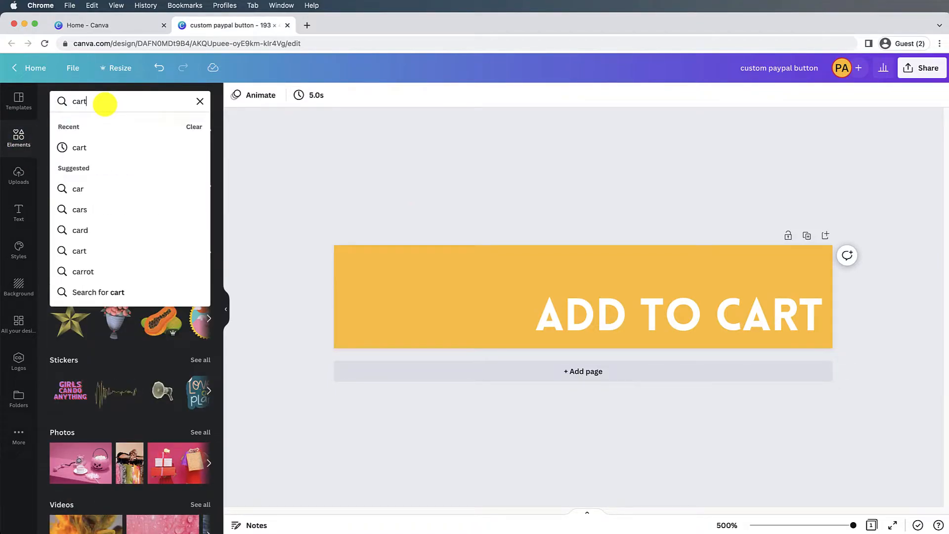
pyautogui.press('Return')
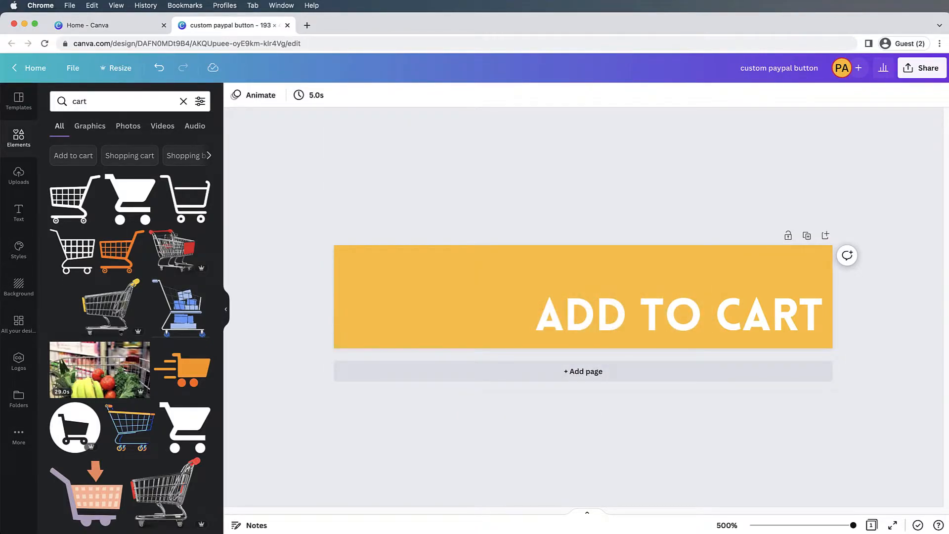
pyautogui.click(148, 183)
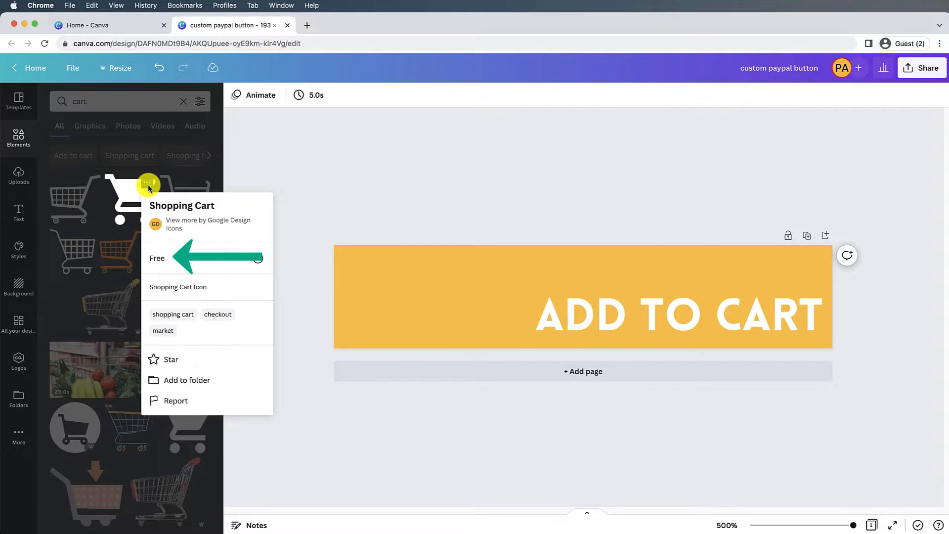
pyautogui.click(252, 185)
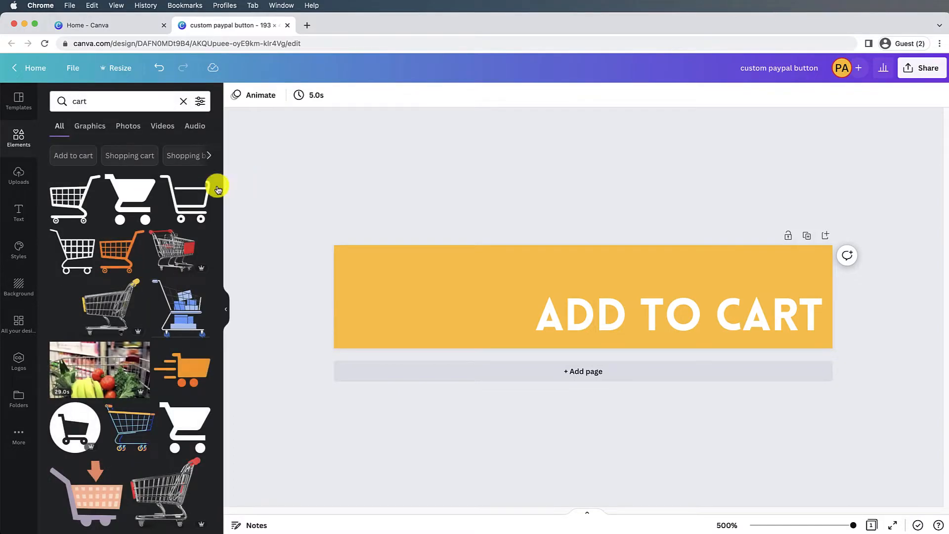
pyautogui.click(135, 197)
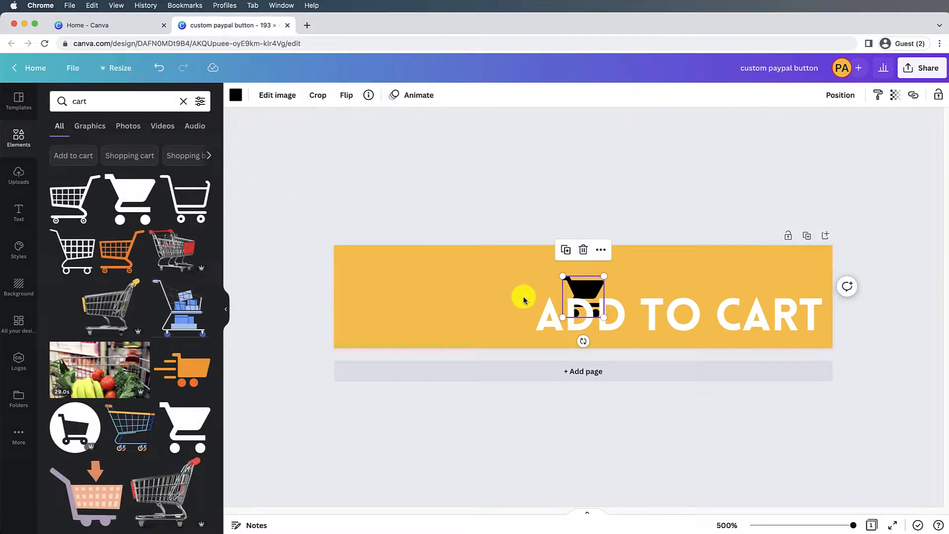
# - Colour the cart icon white, enlarge it to slightly taller than the lettering and place it directly before the Add to Cart text
pyautogui.moveTo(582, 288); pyautogui.dragTo(445, 296)
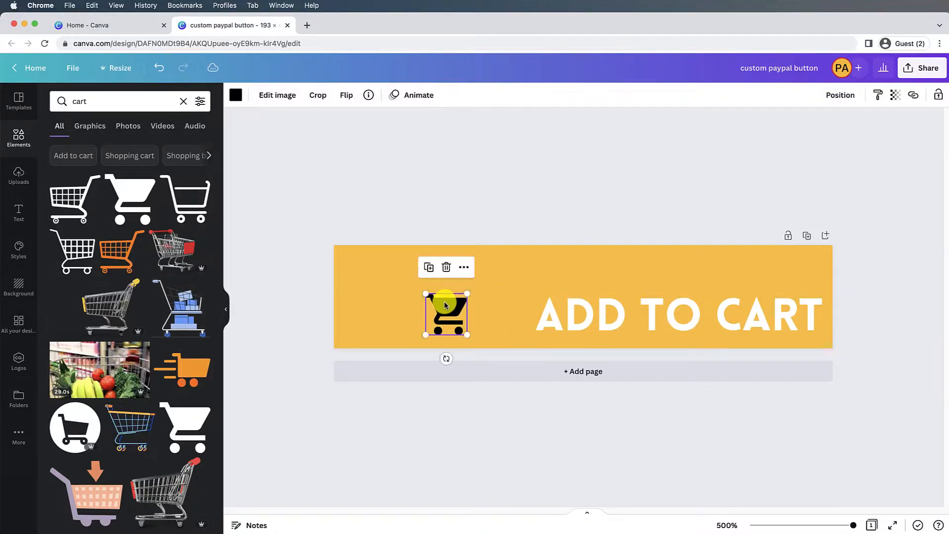
pyautogui.click(235, 95)
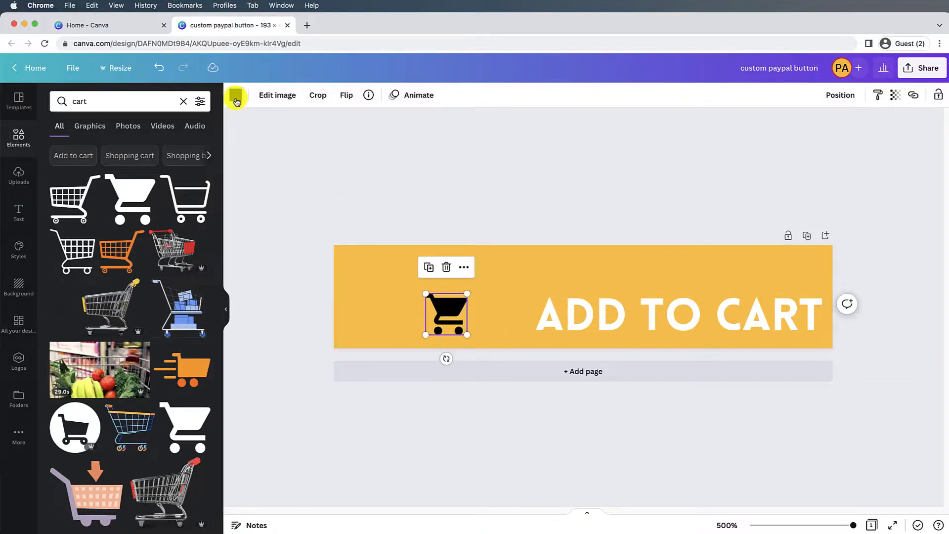
pyautogui.click(144, 149)
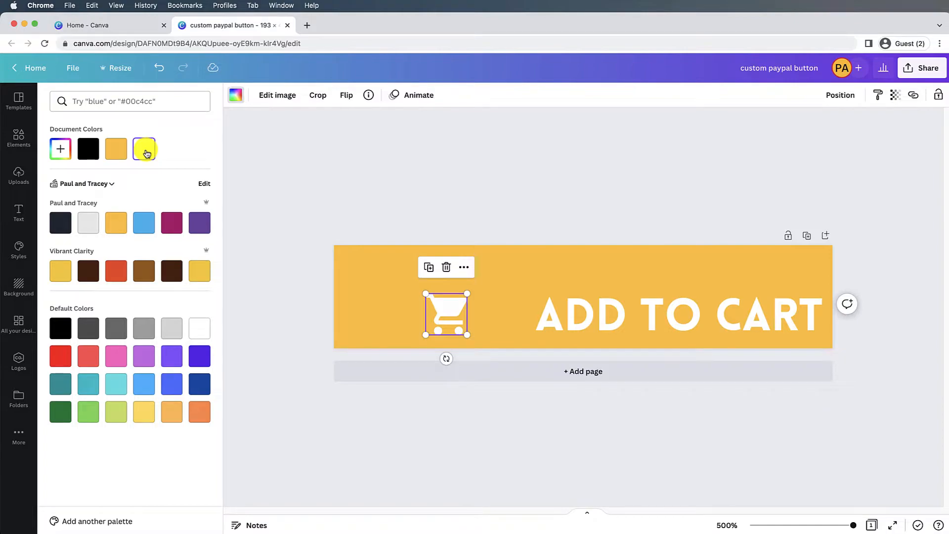
pyautogui.moveTo(467, 294); pyautogui.dragTo(489, 308)
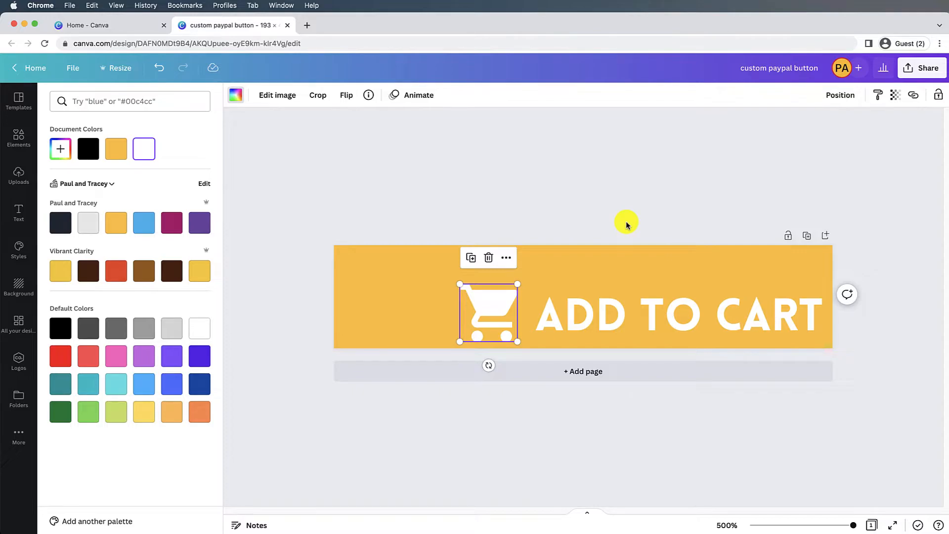
pyautogui.click(647, 230)
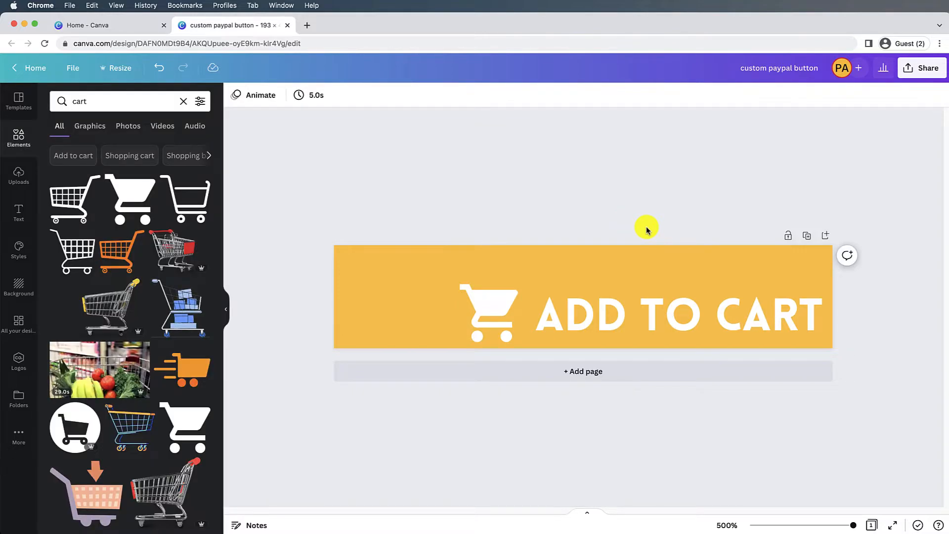
# - Select the cart icon and the text together and centre them on the orange button
pyautogui.click(497, 301)
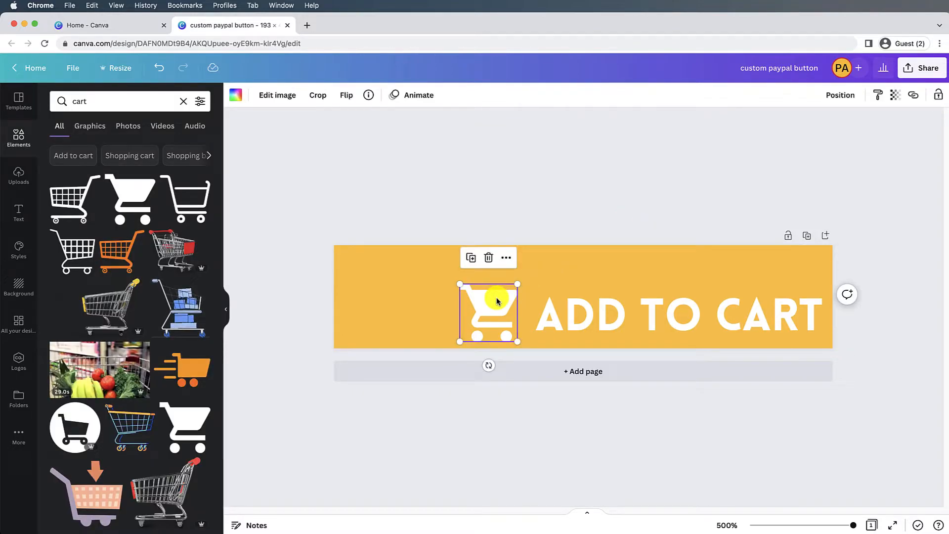
pyautogui.moveTo(497, 301); pyautogui.dragTo(497, 301)
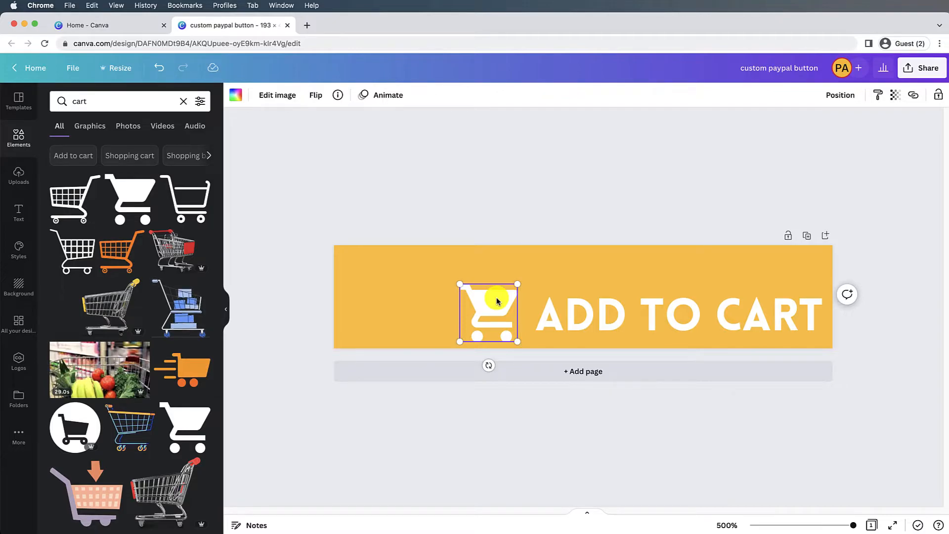
pyautogui.keyDown('shift'); pyautogui.click(609, 308); pyautogui.keyUp('shift')
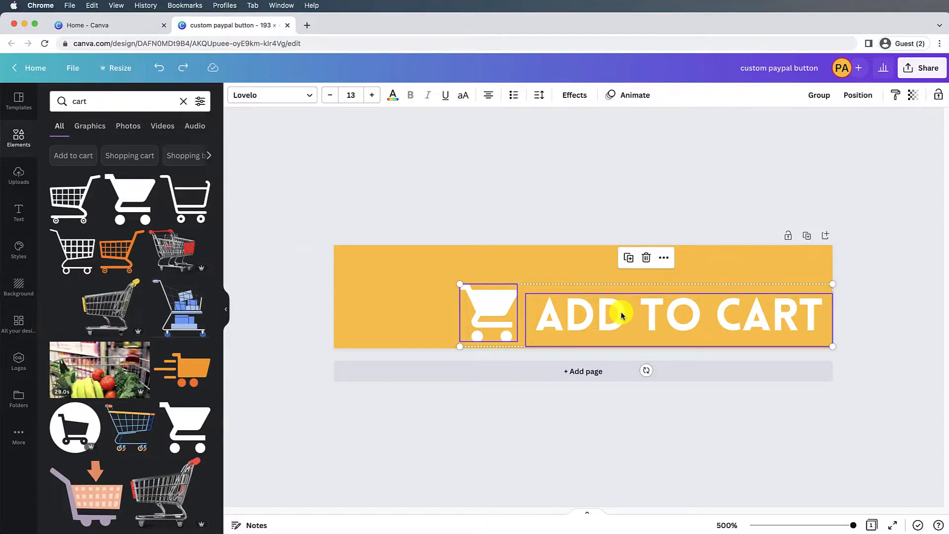
pyautogui.moveTo(619, 312); pyautogui.dragTo(558, 294)
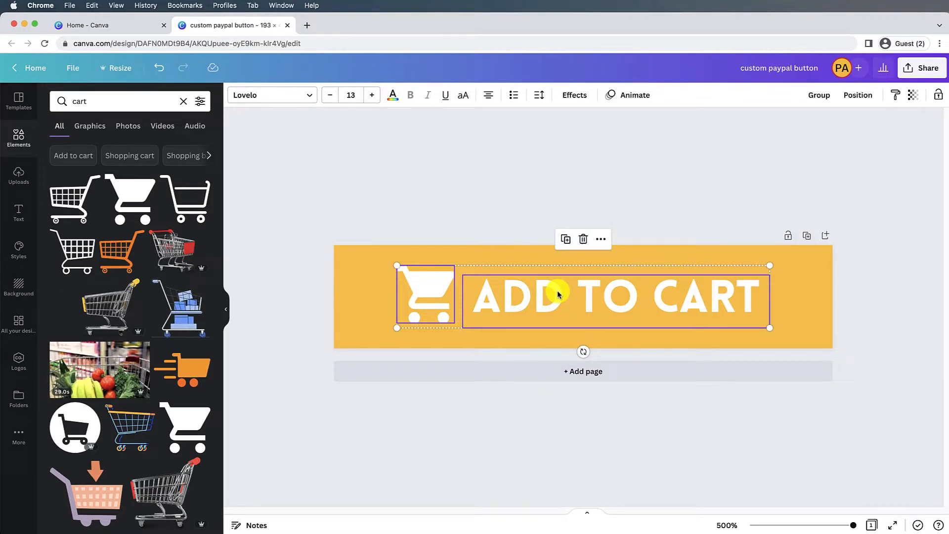
pyautogui.moveTo(558, 295); pyautogui.dragTo(557, 296)
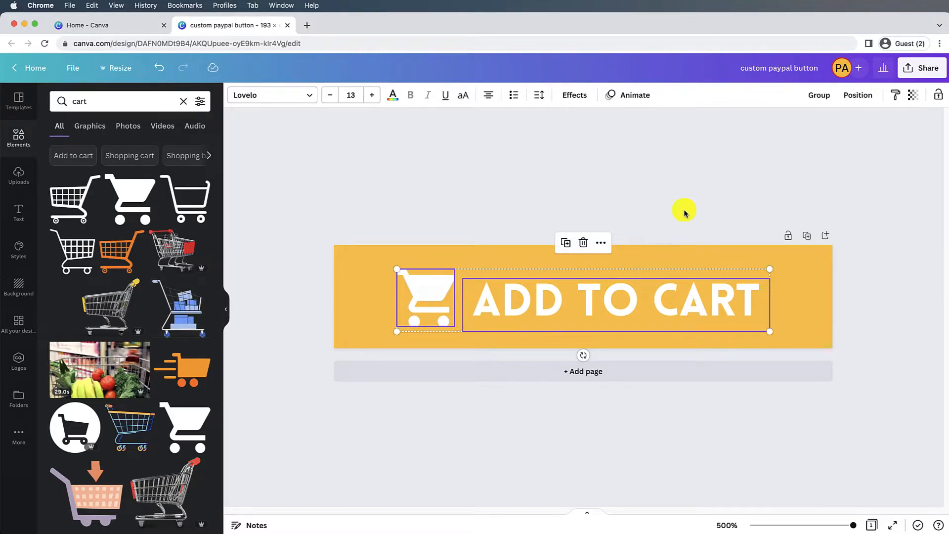
pyautogui.click(699, 207)
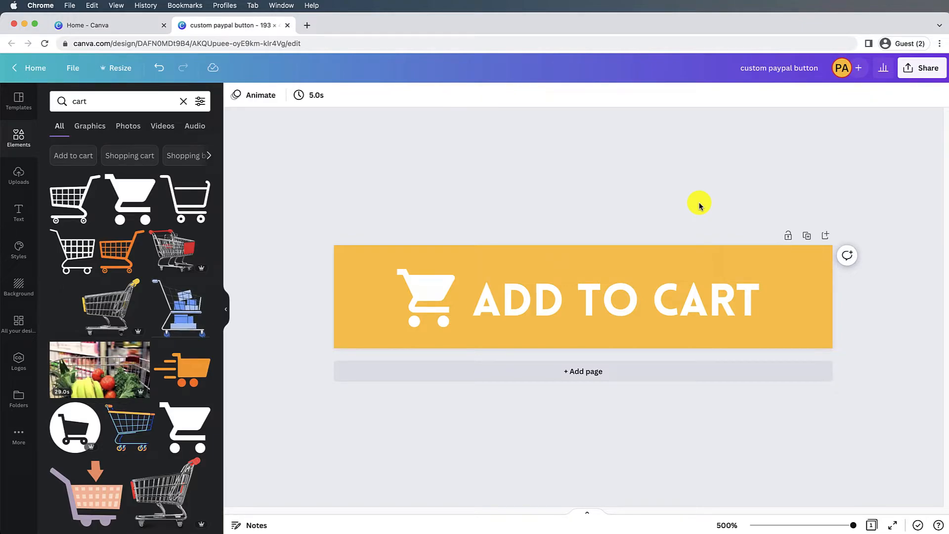
# - Download the design as a PNG file at size 1 (193 × 40 px)
pyautogui.click(910, 72)
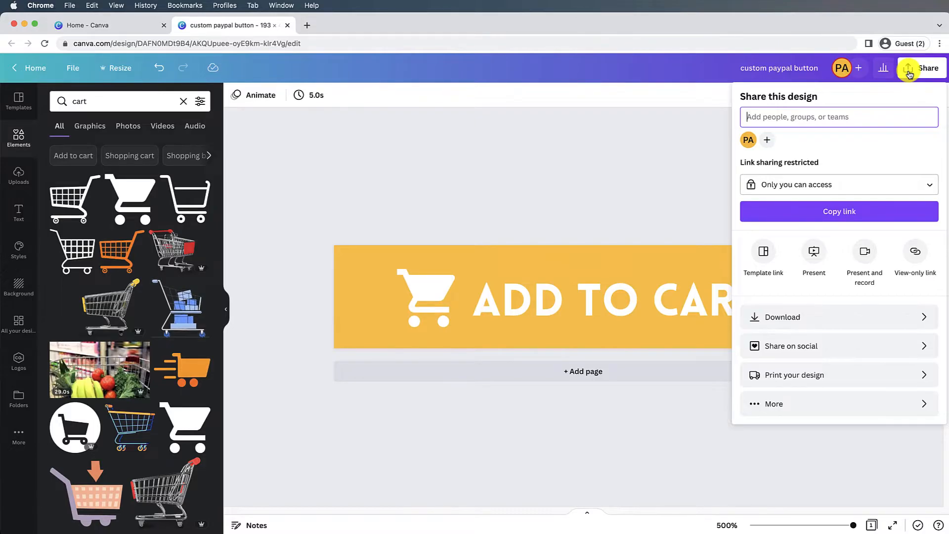
pyautogui.click(776, 319)
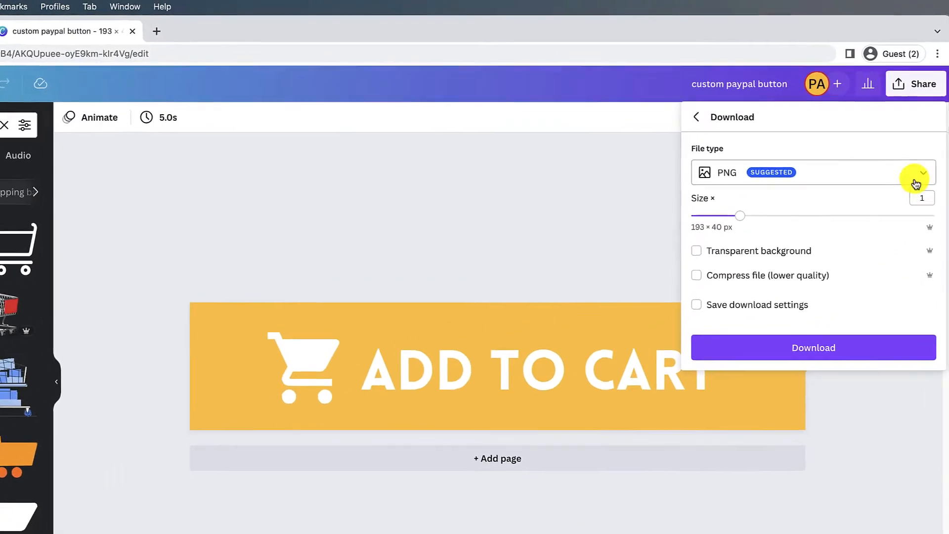
pyautogui.click(928, 141)
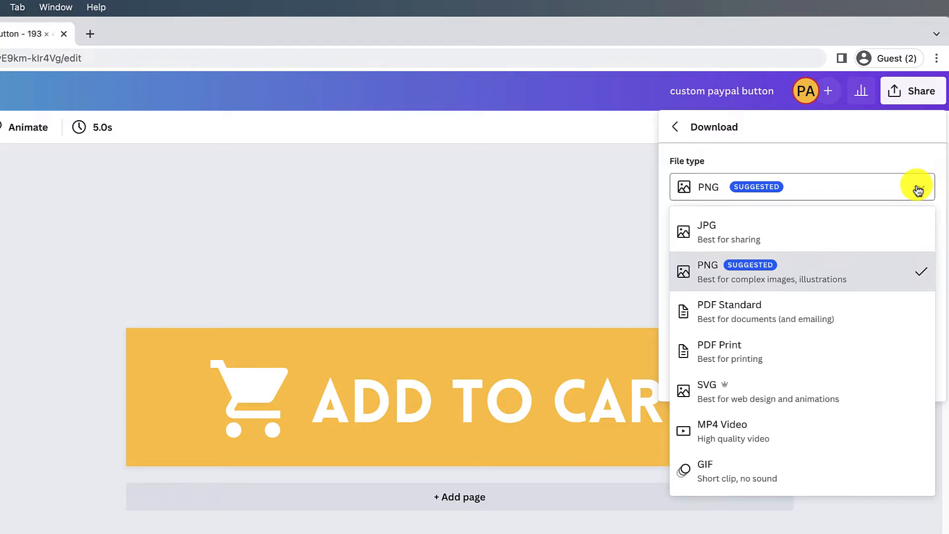
pyautogui.click(876, 399)
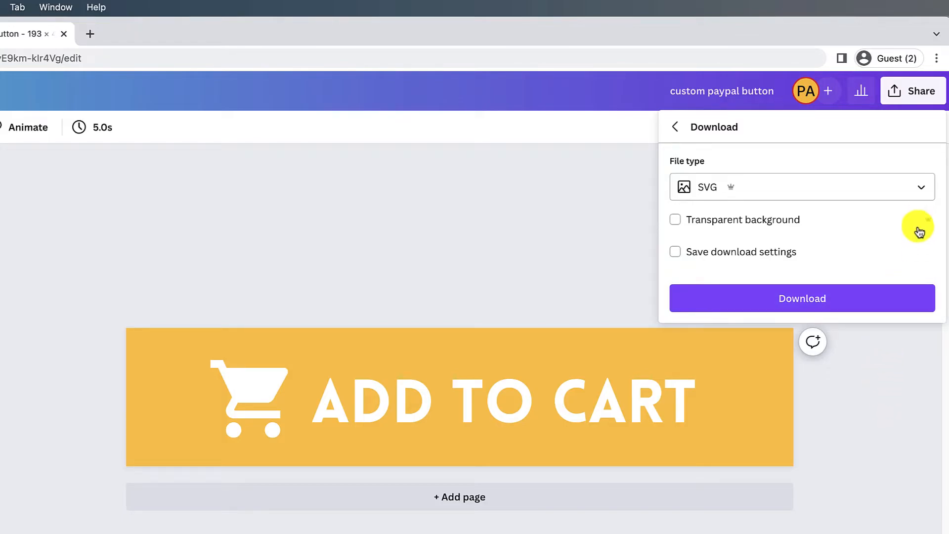
pyautogui.click(921, 187)
pyautogui.click(896, 270)
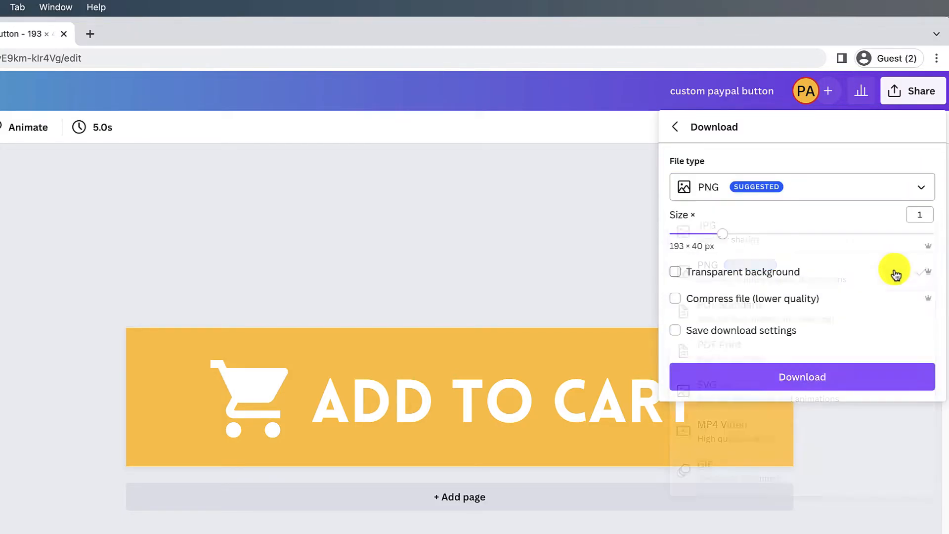
pyautogui.click(833, 385)
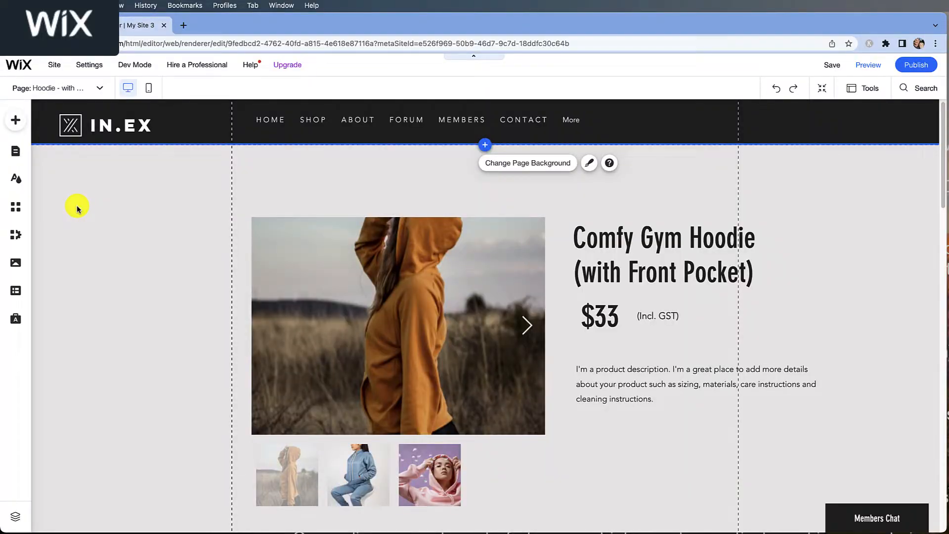
# - Switch to the Wix editor and upload the button image from the computer to the site's media files
pyautogui.click(16, 121)
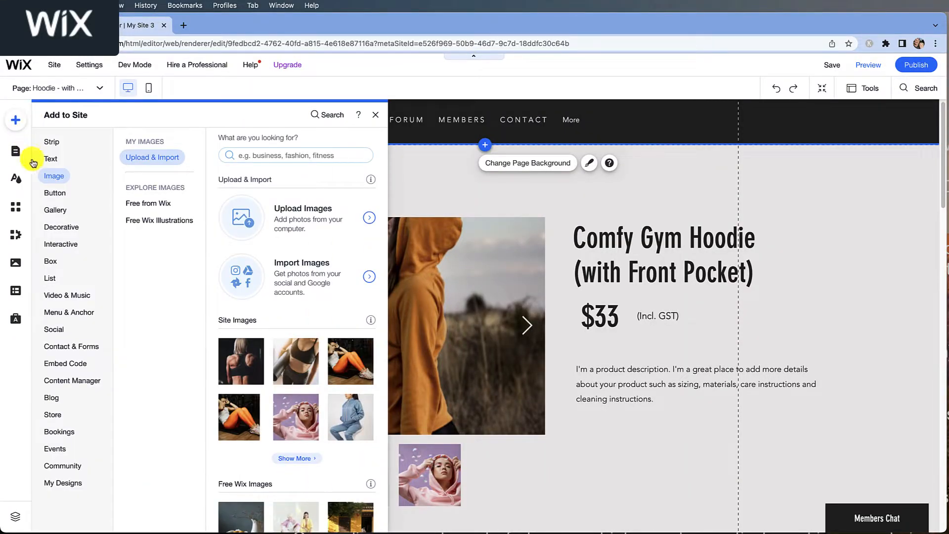
pyautogui.click(59, 179)
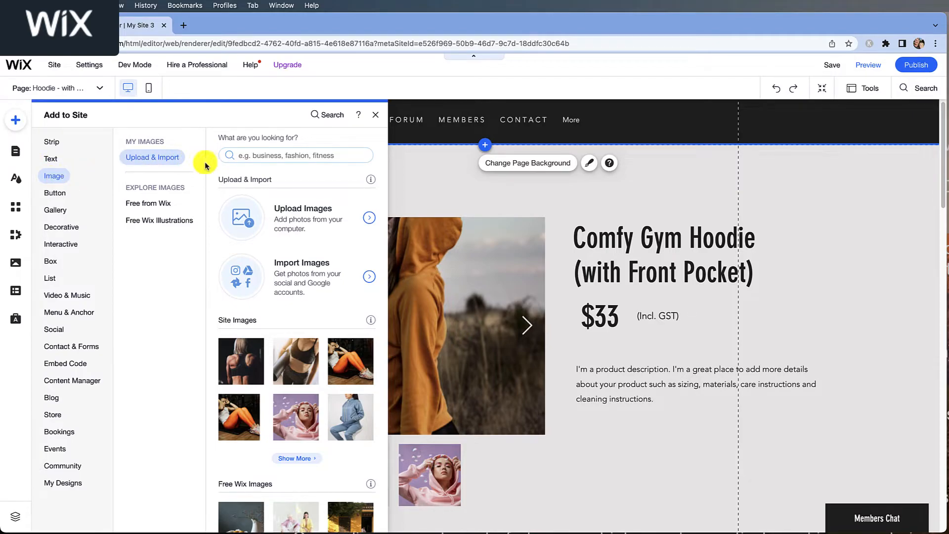
pyautogui.click(317, 220)
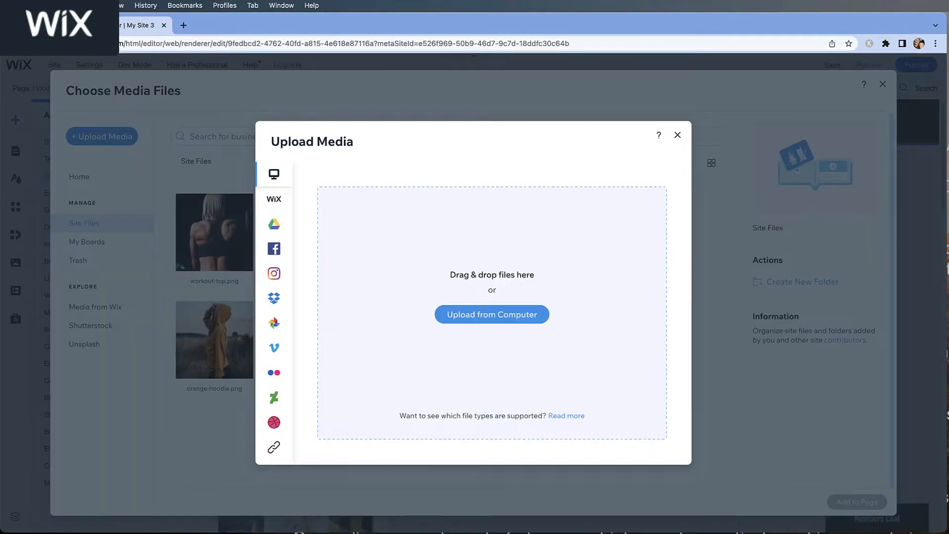
pyautogui.click(99, 95)
pyautogui.moveTo(99, 95); pyautogui.dragTo(542, 285)
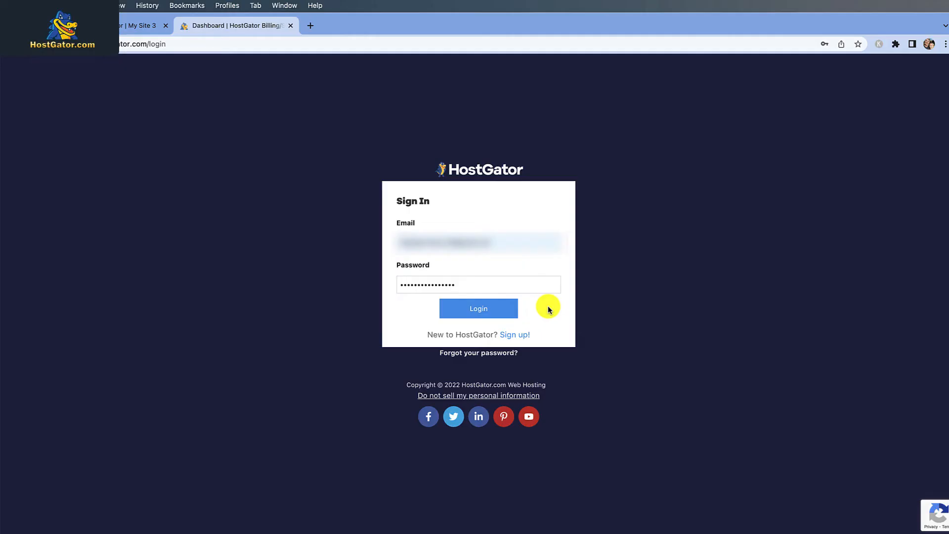
# - Sign in to HostGator with the filled-in credentials and open the File Manager in cPanel
pyautogui.click(504, 311)
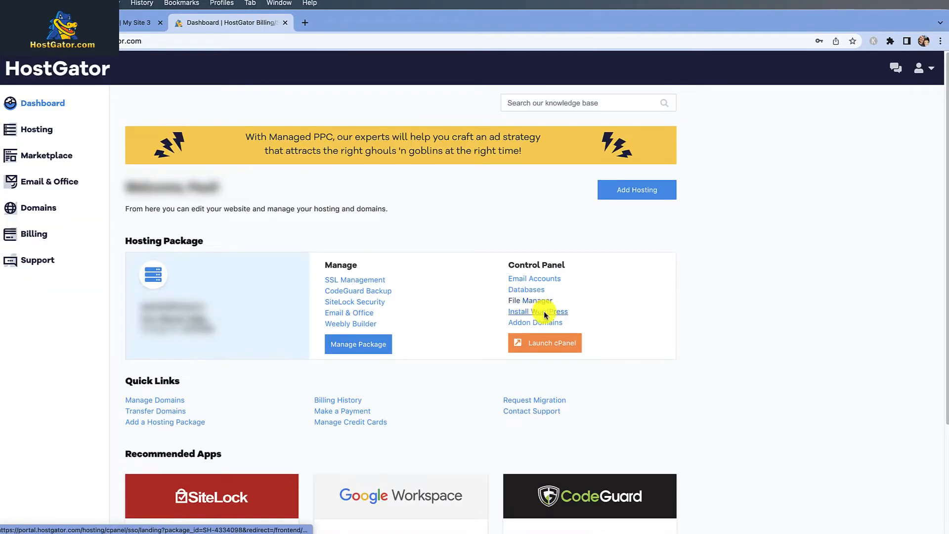
pyautogui.click(566, 351)
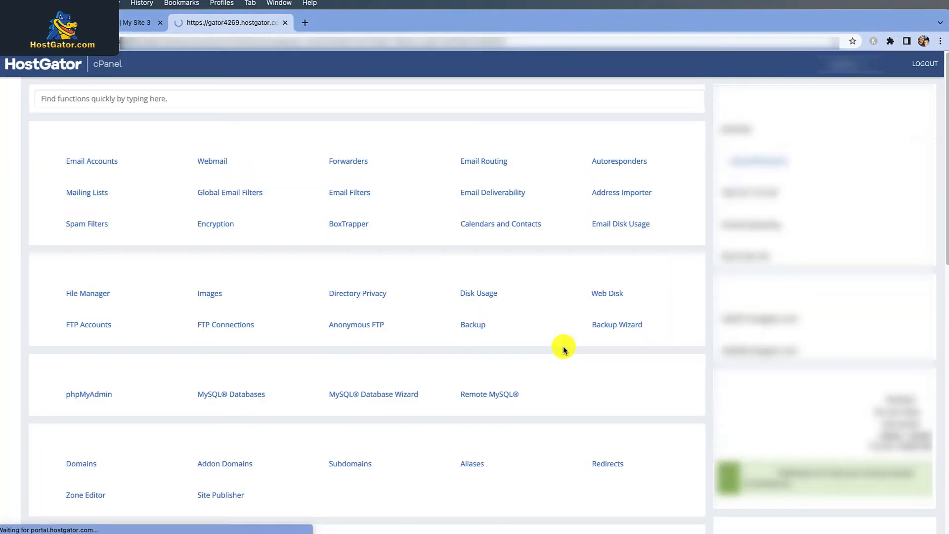
pyautogui.click(92, 295)
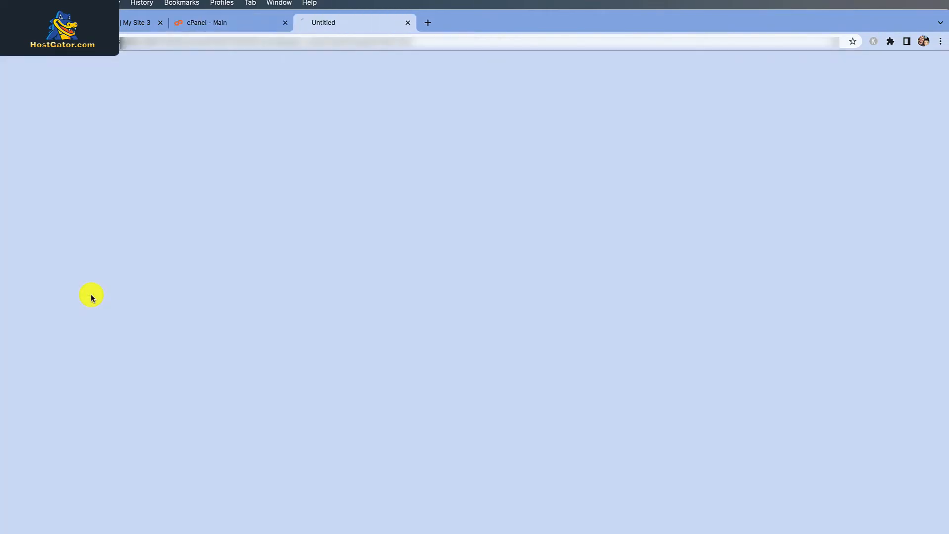
# - Upload custom paypal button.png from Downloads to the images folder of websitewiz.co and return to that folder
pyautogui.click(67, 286)
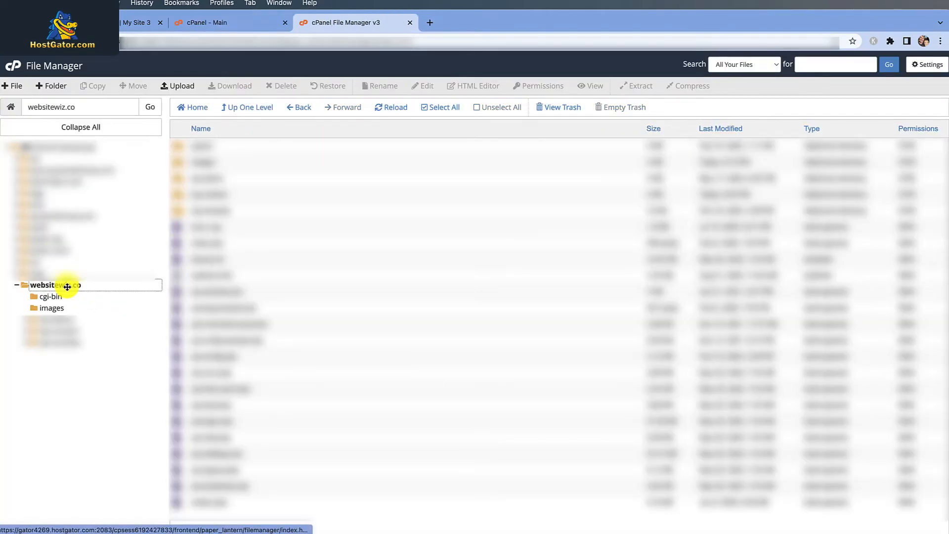
pyautogui.click(63, 312)
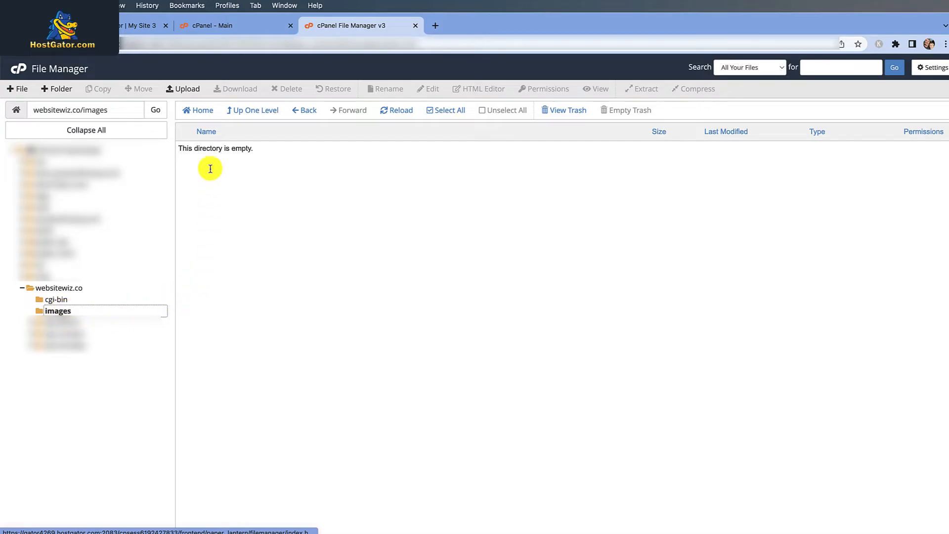
pyautogui.click(197, 92)
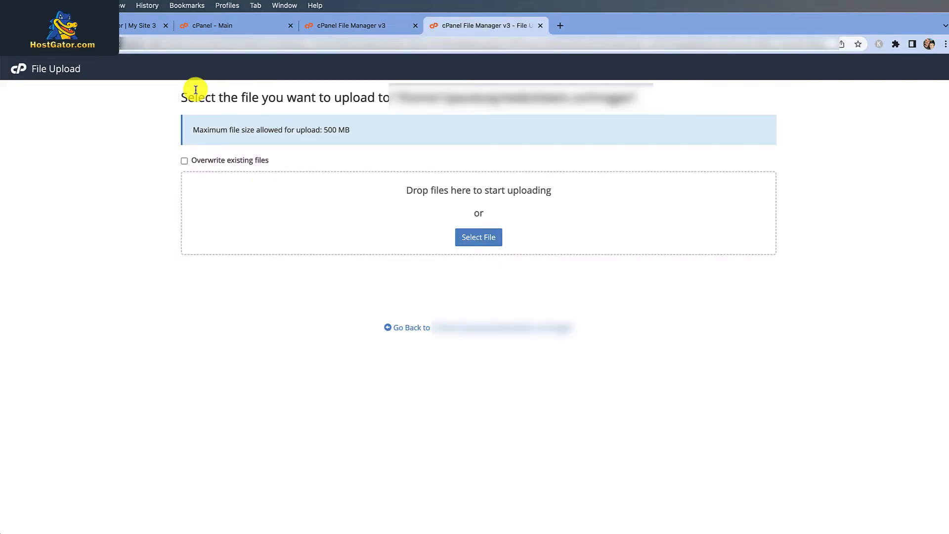
pyautogui.click(105, 533)
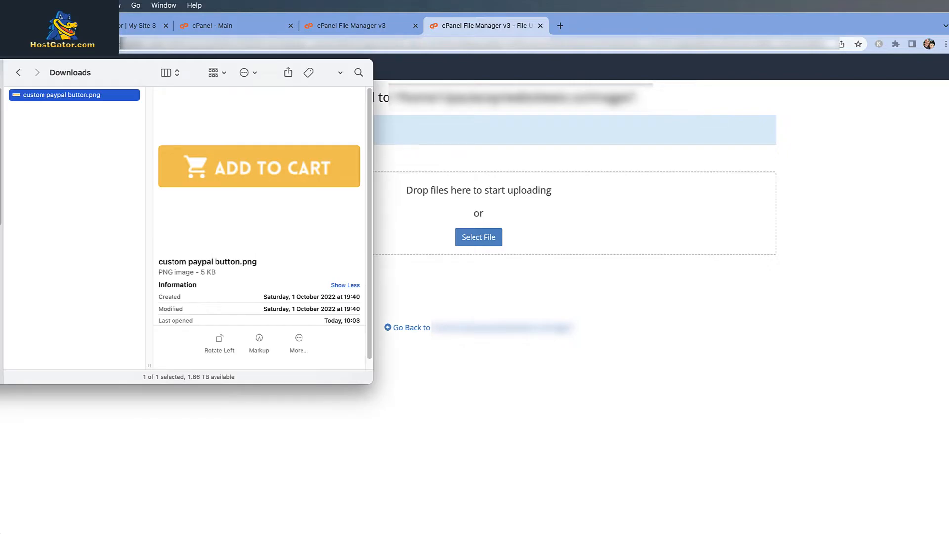
pyautogui.moveTo(110, 94); pyautogui.dragTo(516, 193)
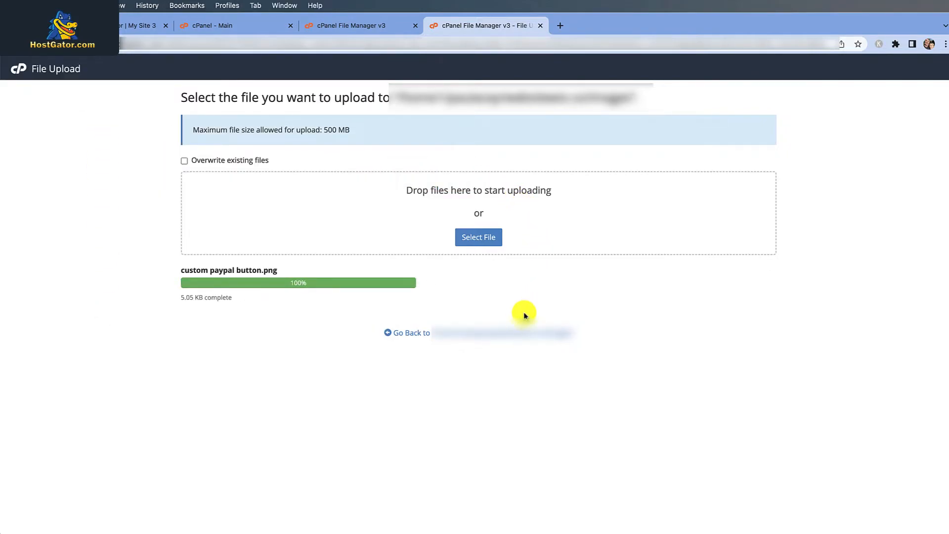
pyautogui.click(502, 333)
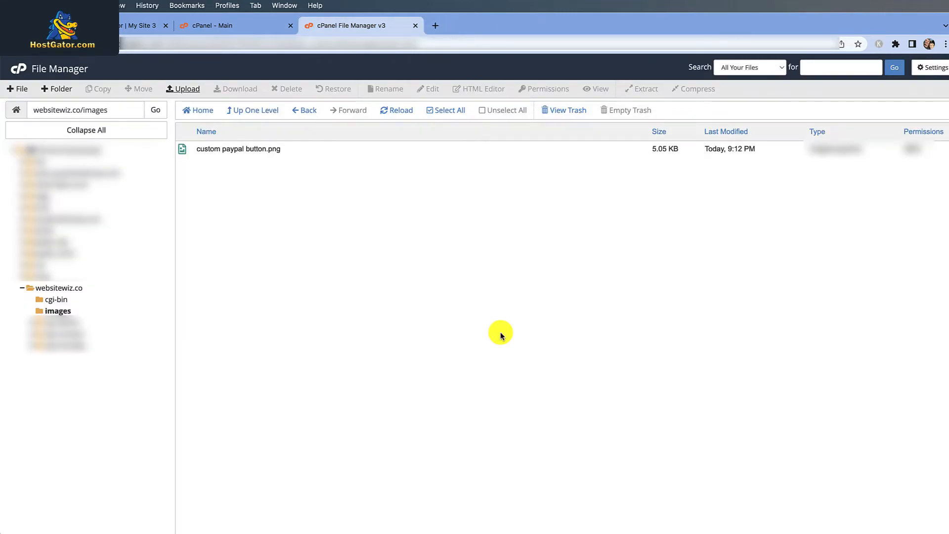
# - Rename the uploaded image file to custom_paypal_button.png
pyautogui.click(265, 150)
pyautogui.rightClick(292, 150)
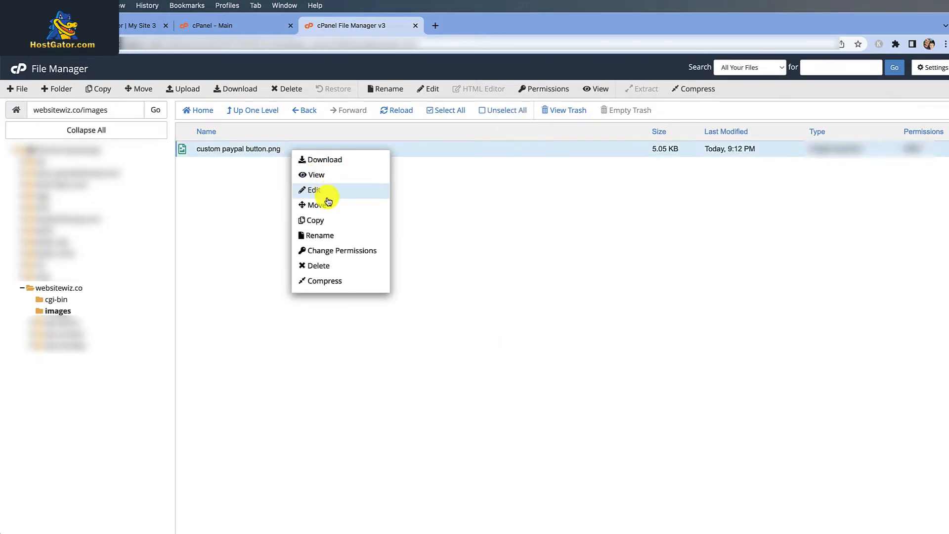
pyautogui.click(356, 242)
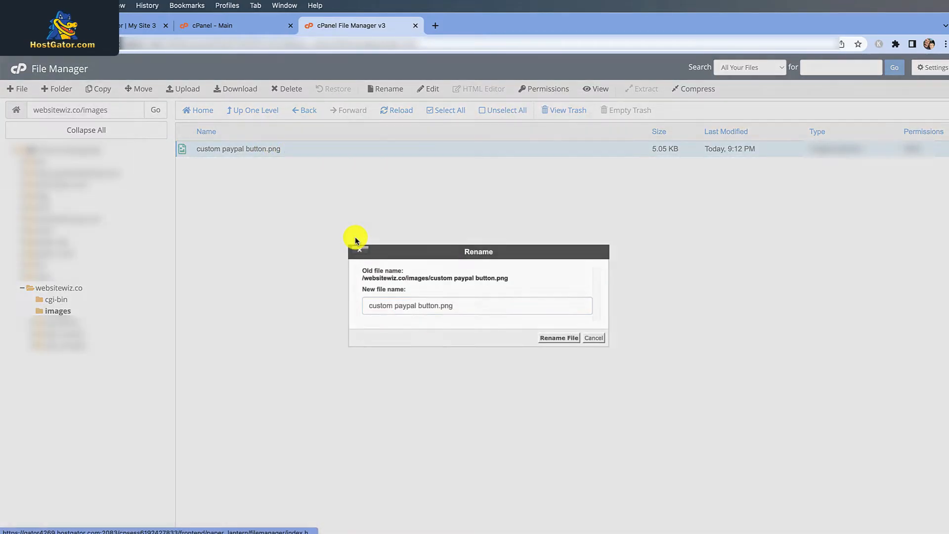
pyautogui.click(393, 306)
pyautogui.press('BackSpace')
pyautogui.click(416, 306)
pyautogui.press('BackSpace')
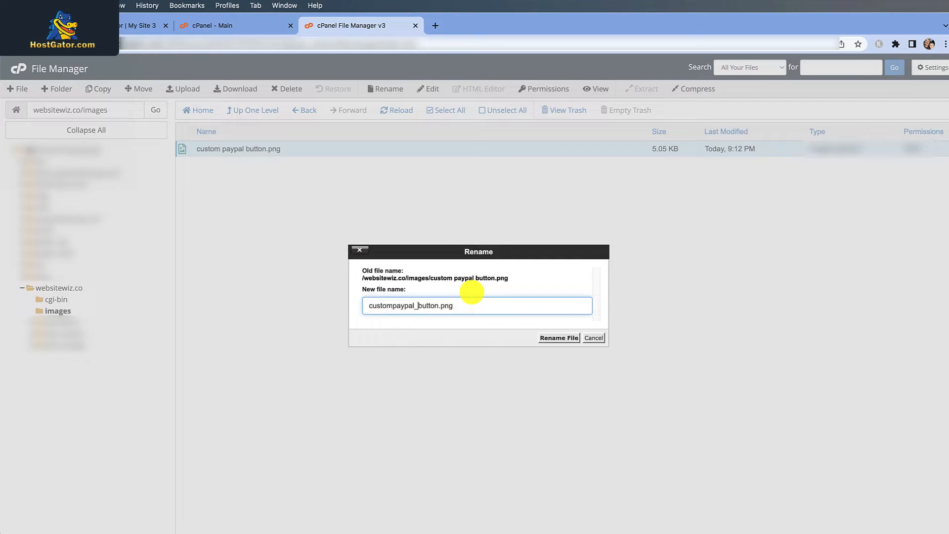
pyautogui.press('BackSpace')
pyautogui.write('_')
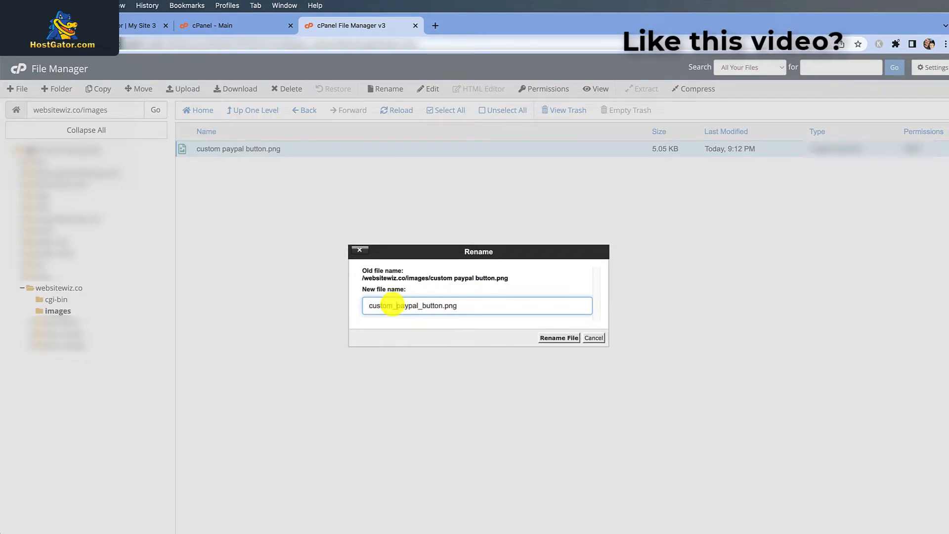
pyautogui.click(554, 340)
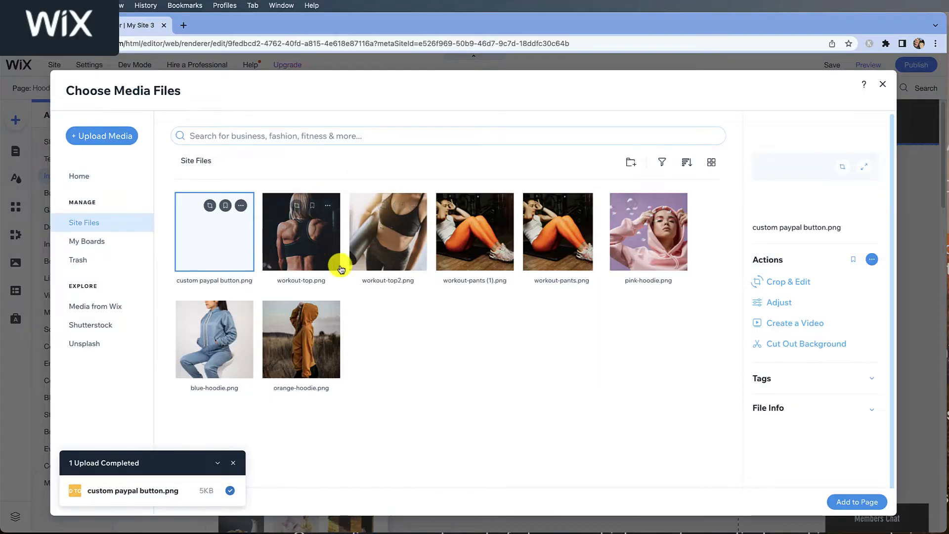
# - In the Wix site files, copy the URL of custom paypal button.png from its file info
pyautogui.click(231, 264)
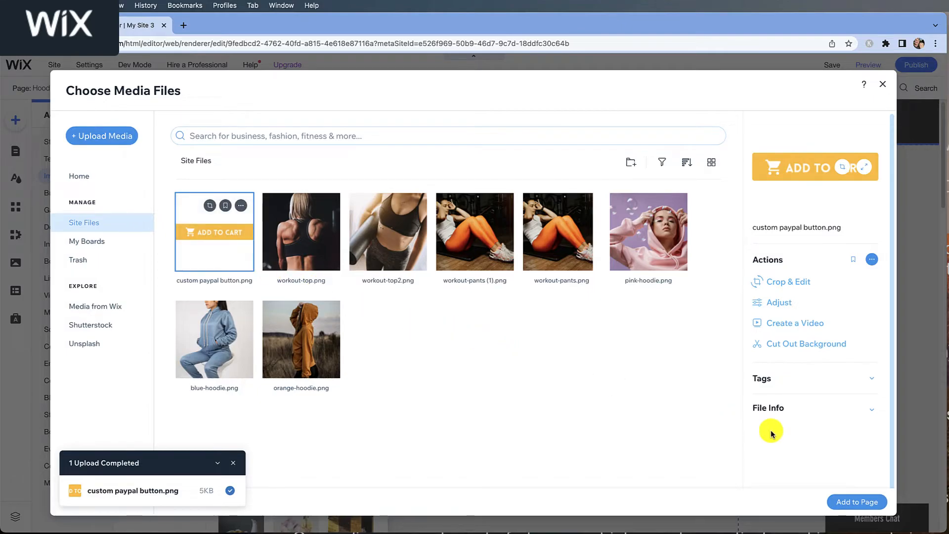
pyautogui.click(871, 410)
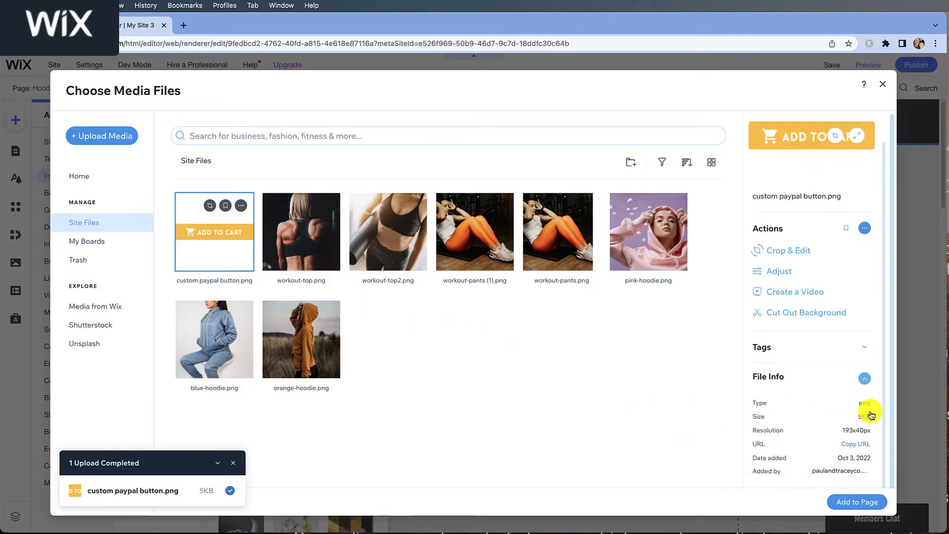
pyautogui.click(850, 449)
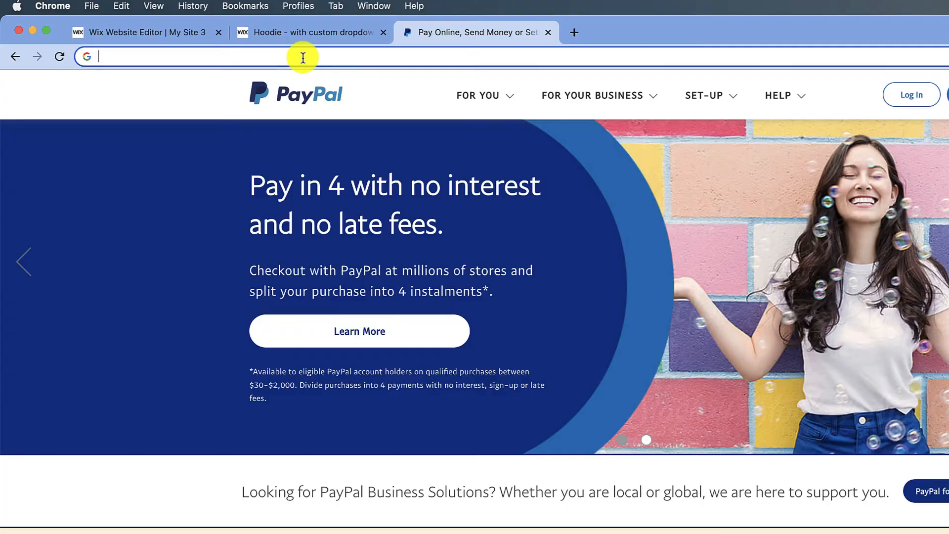
# - Go to paypal.com/buttons in the browser
pyautogui.write('paypal.com/butt')
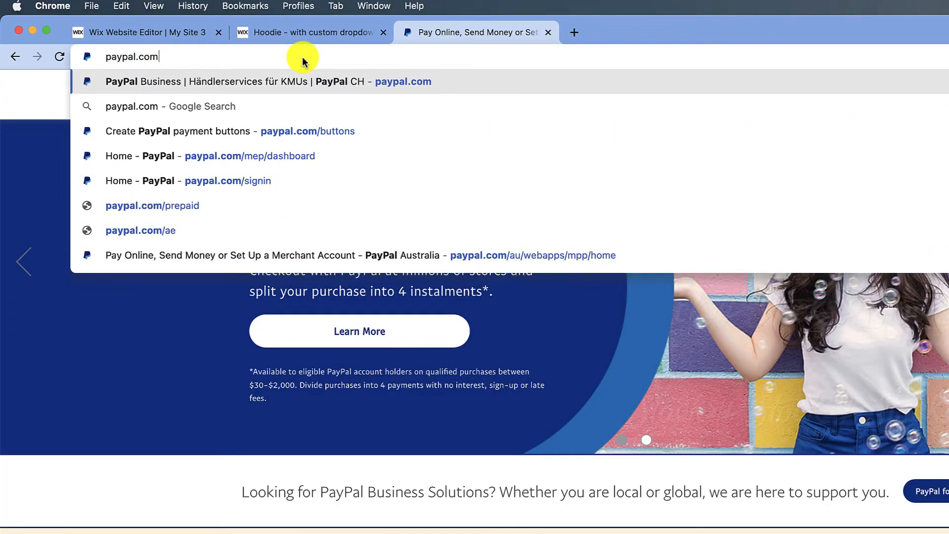
pyautogui.write('ons')
pyautogui.press('Return')
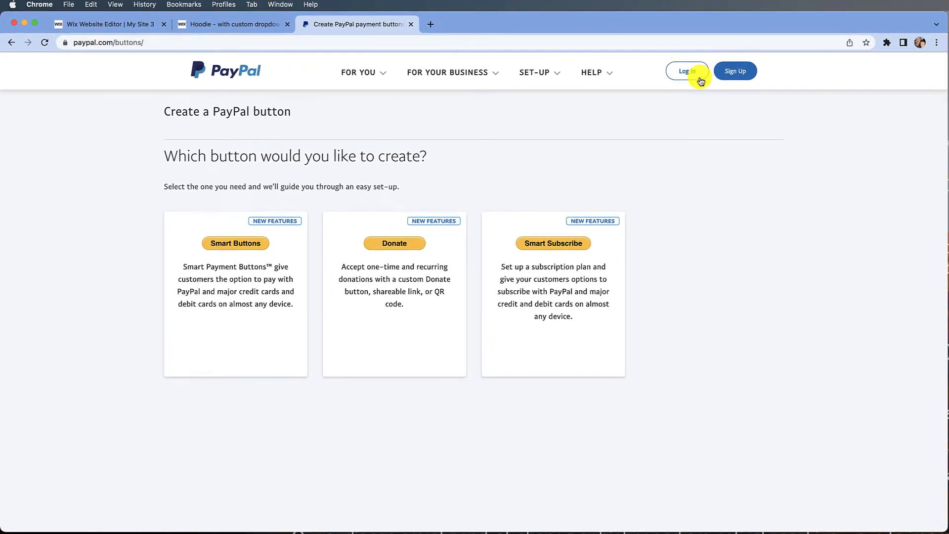
# - Log in to PayPal by entering the account password
pyautogui.click(701, 81)
pyautogui.click(530, 236)
pyautogui.write('•••••')
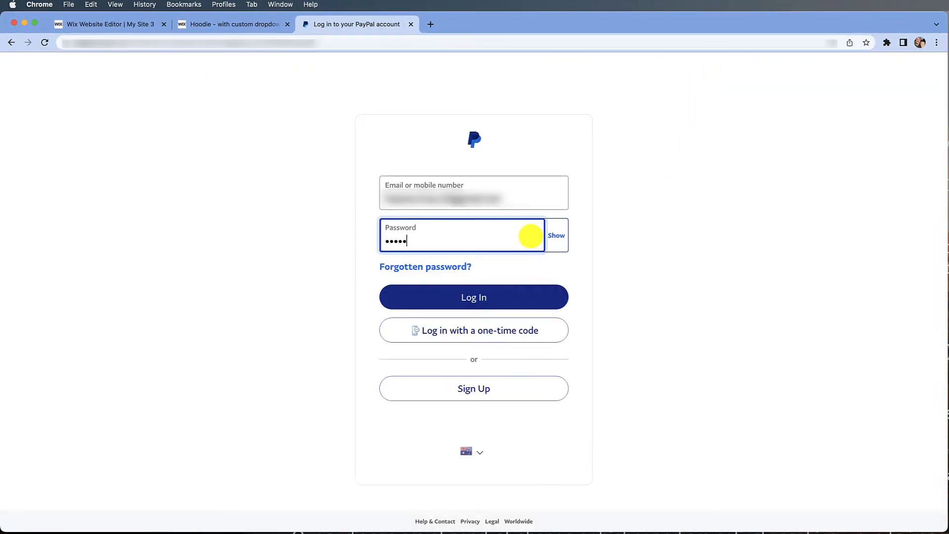
pyautogui.write('•••••')
pyautogui.press('Return')
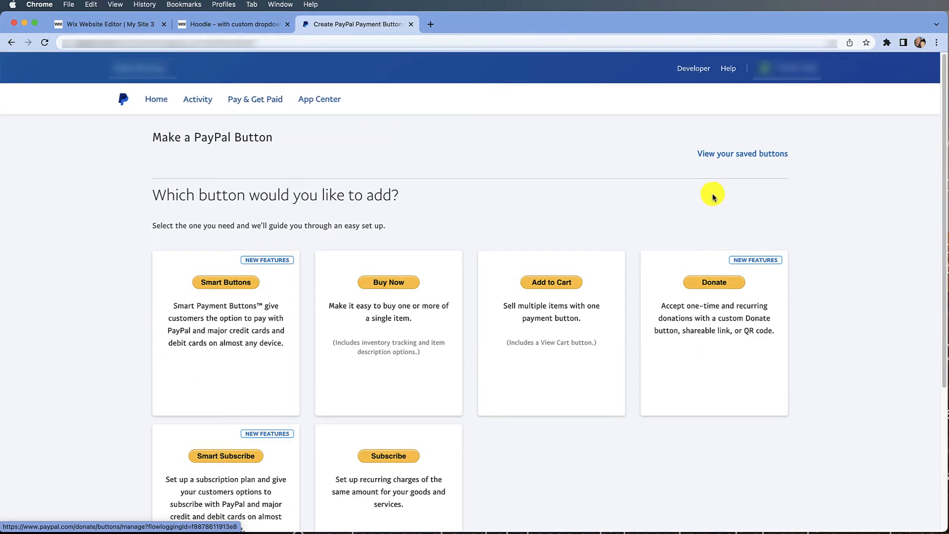
# - View the saved PayPal buttons and open the first "Comfy gym hoodie with front pocket" button for editing
pyautogui.click(728, 159)
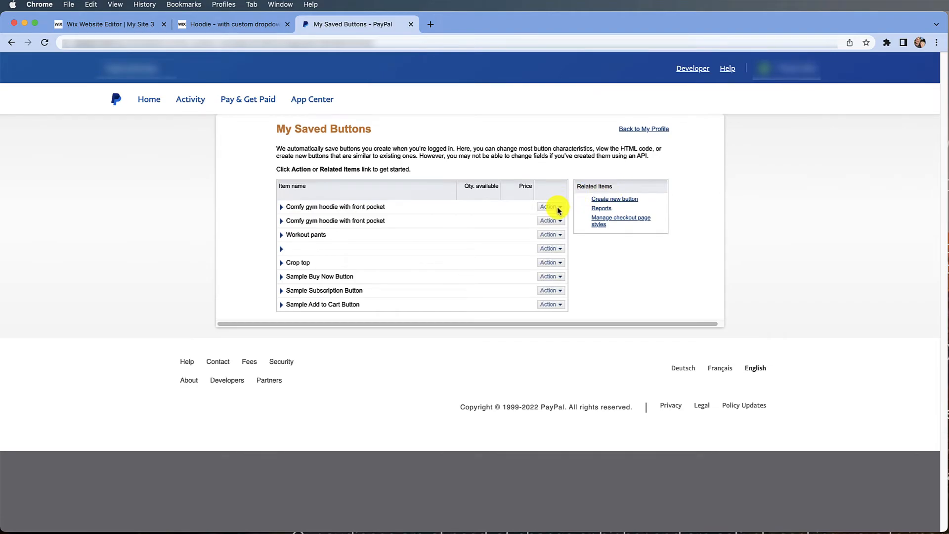
pyautogui.click(558, 208)
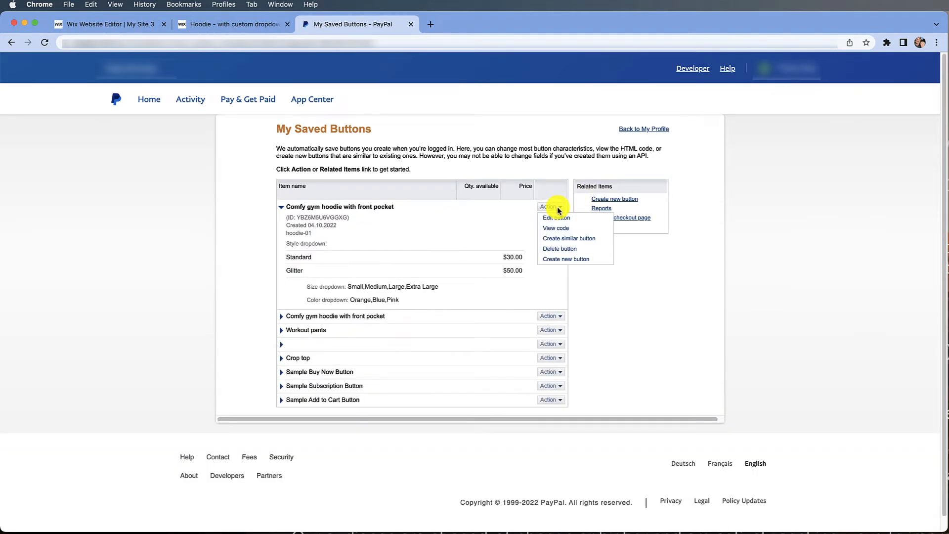
pyautogui.click(558, 219)
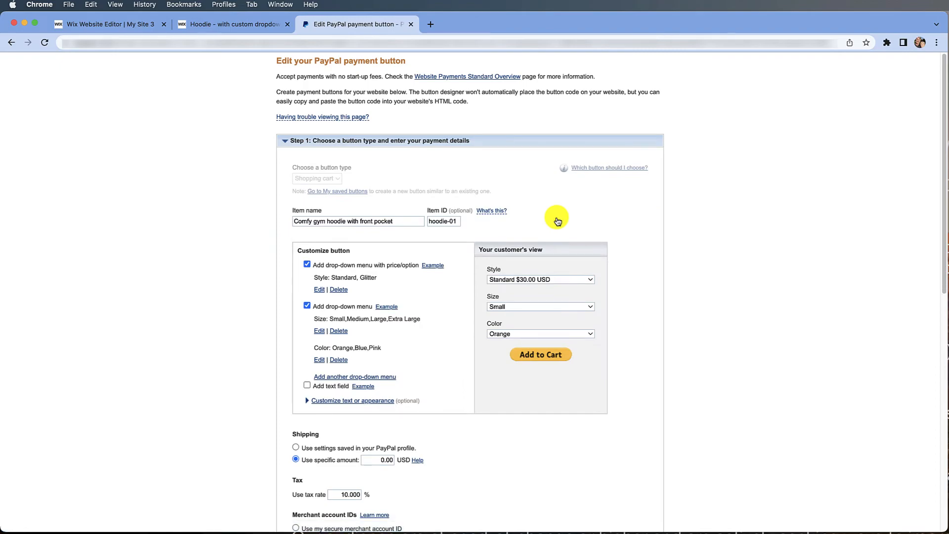
# - Customize the hoodie button's appearance to use your own button image, paste the copied image URL, and save the changes
pyautogui.scroll(-1, 433, 331)
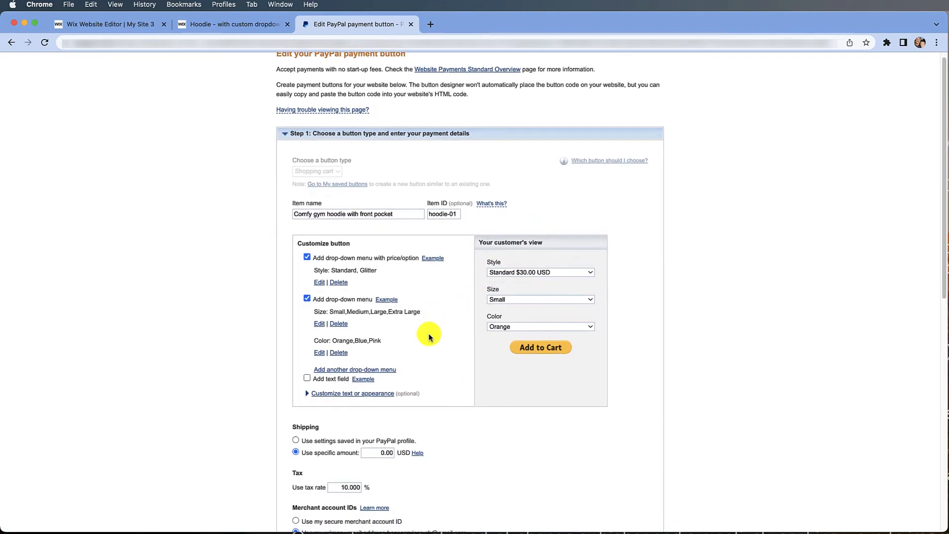
pyautogui.click(338, 397)
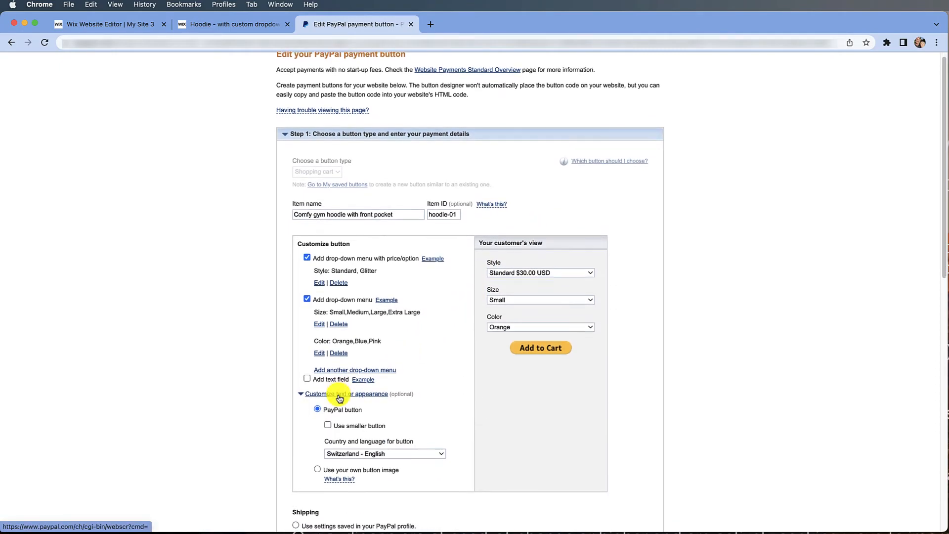
pyautogui.scroll(-1, 326, 402)
pyautogui.click(317, 463)
pyautogui.tripleClick(376, 438)
pyautogui.press('super+v')
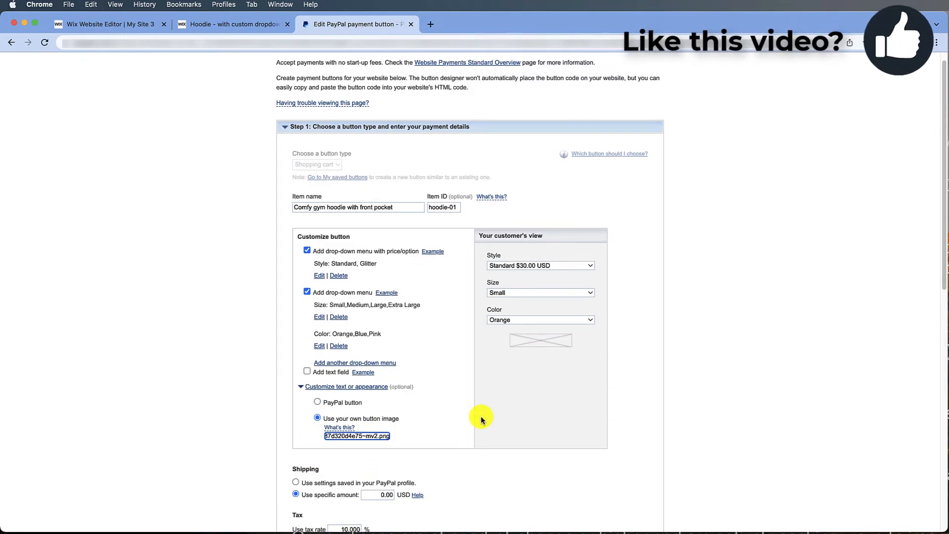
pyautogui.scroll(-1, 464, 422)
pyautogui.scroll(-10, 450, 425)
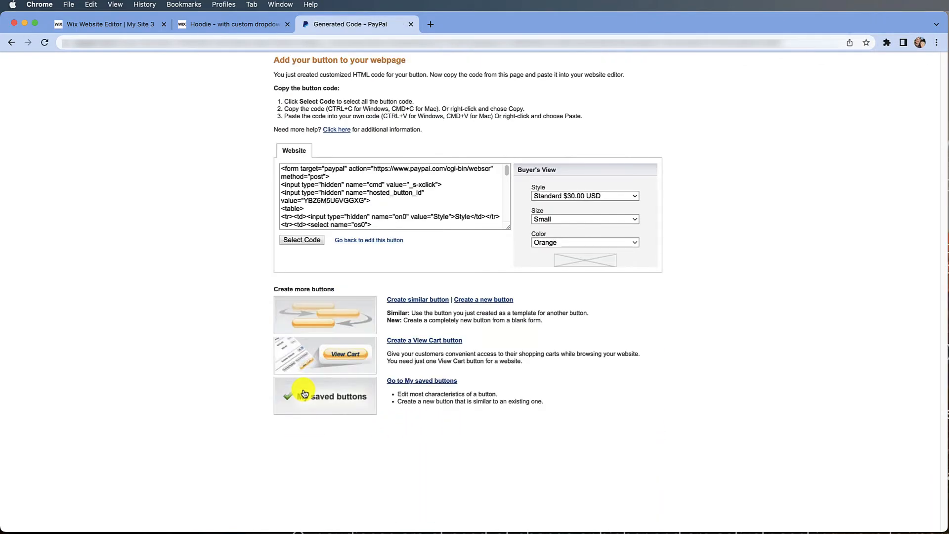
# - Select and copy all of the generated website code for the hoodie button
pyautogui.click(317, 242)
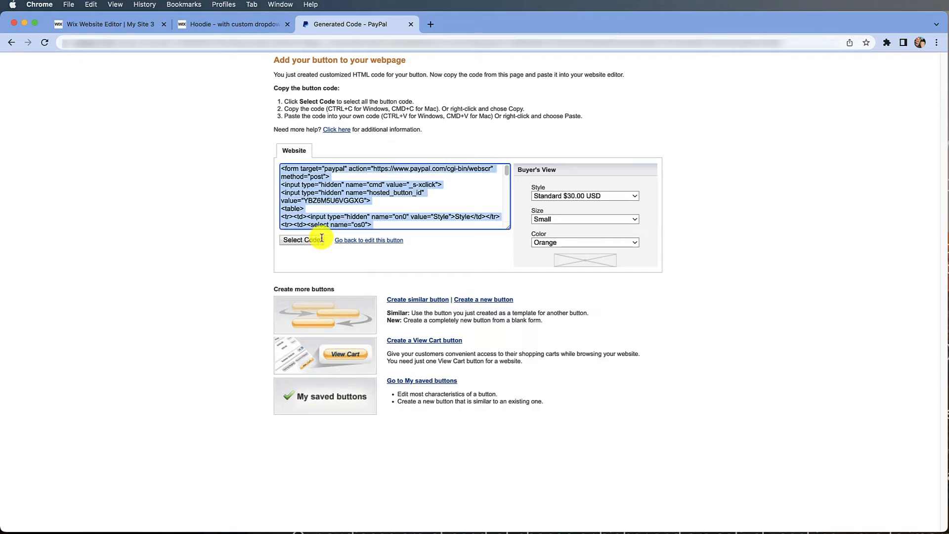
pyautogui.rightClick(349, 216)
pyautogui.click(364, 238)
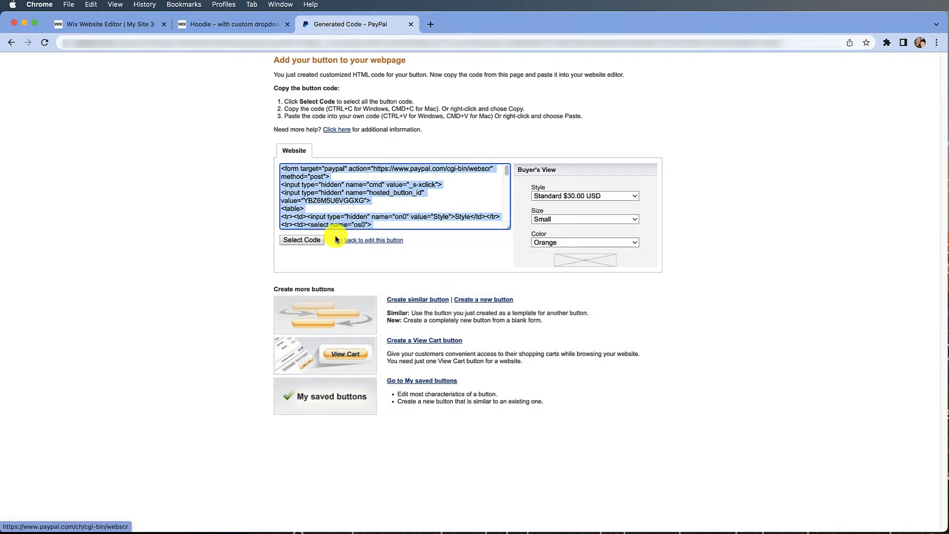
# - In the Wix editor, replace the hoodie page's embedded HTML button code with the copied PayPal code and apply it
pyautogui.click(126, 26)
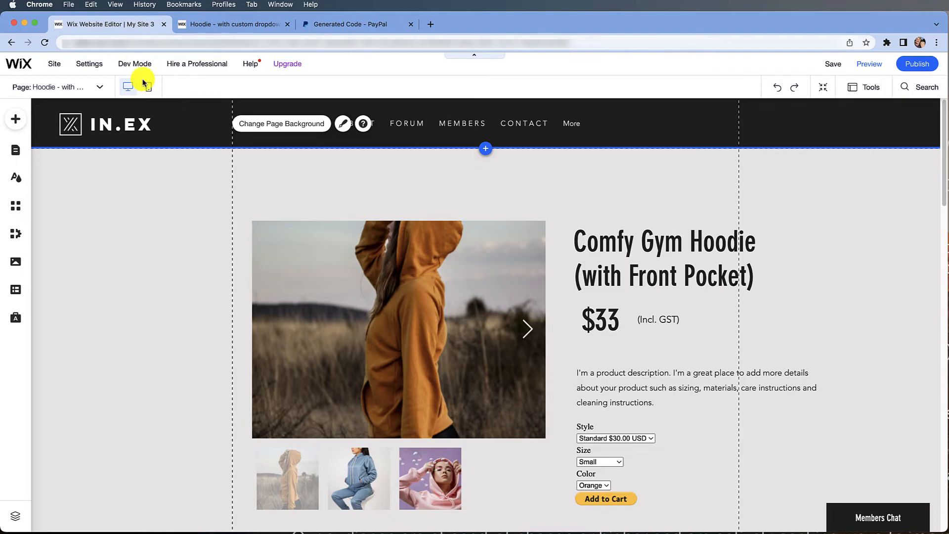
pyautogui.click(651, 472)
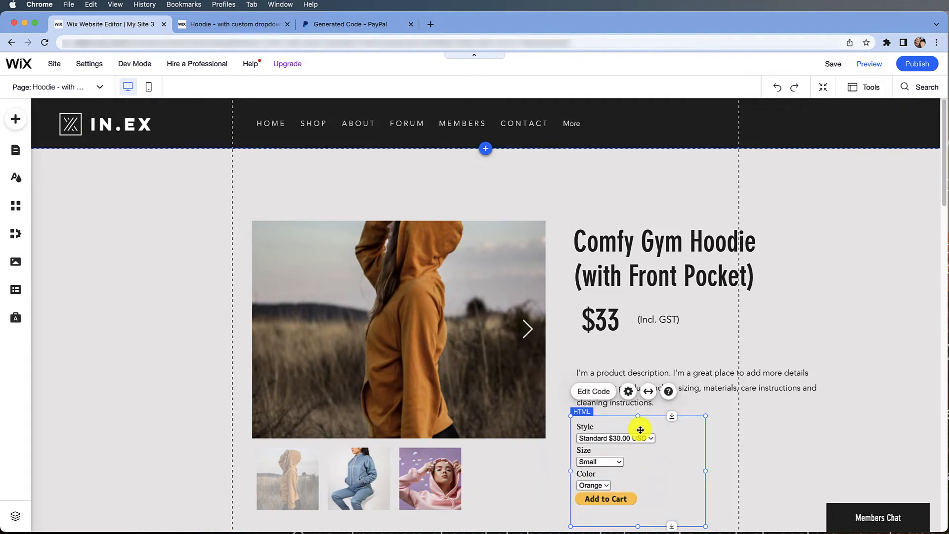
pyautogui.click(599, 392)
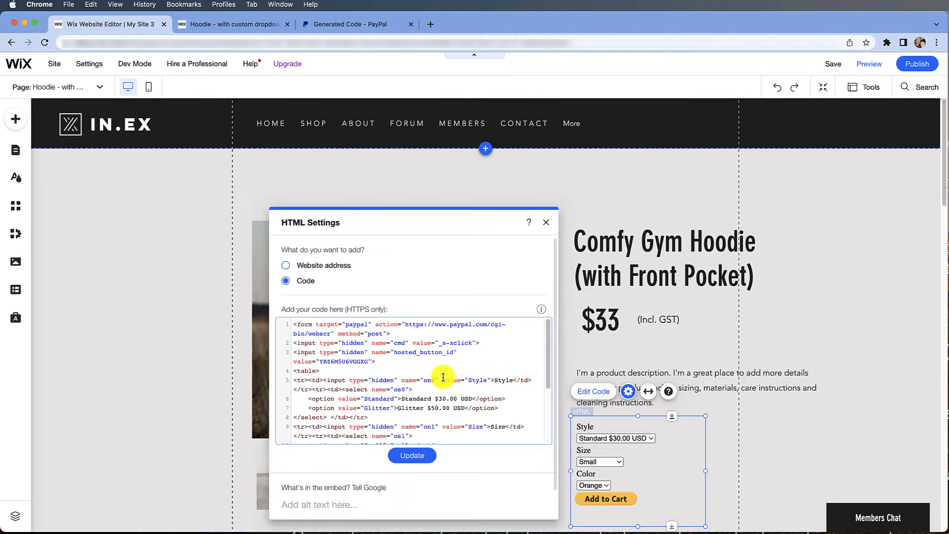
pyautogui.press('super+a')
pyautogui.press('BackSpace')
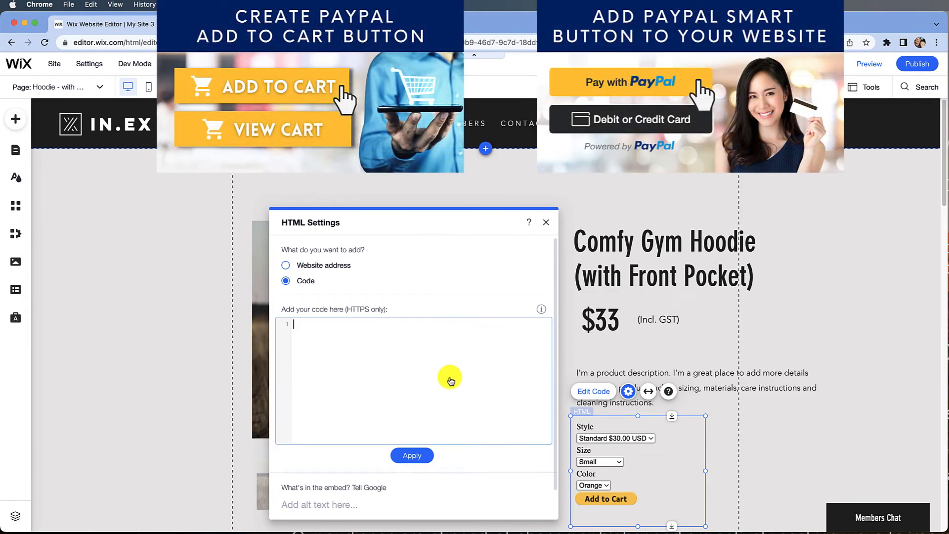
pyautogui.rightClick(450, 367)
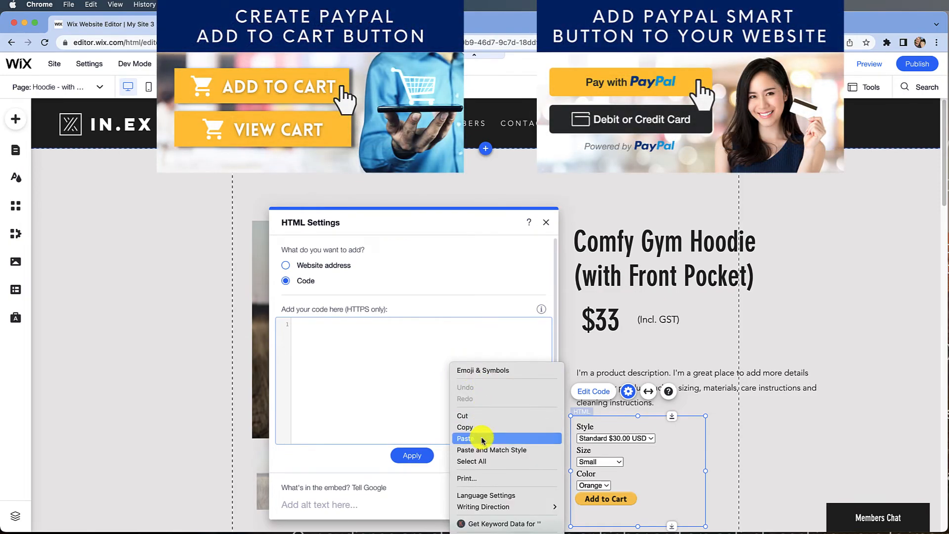
pyautogui.click(466, 439)
pyautogui.click(418, 456)
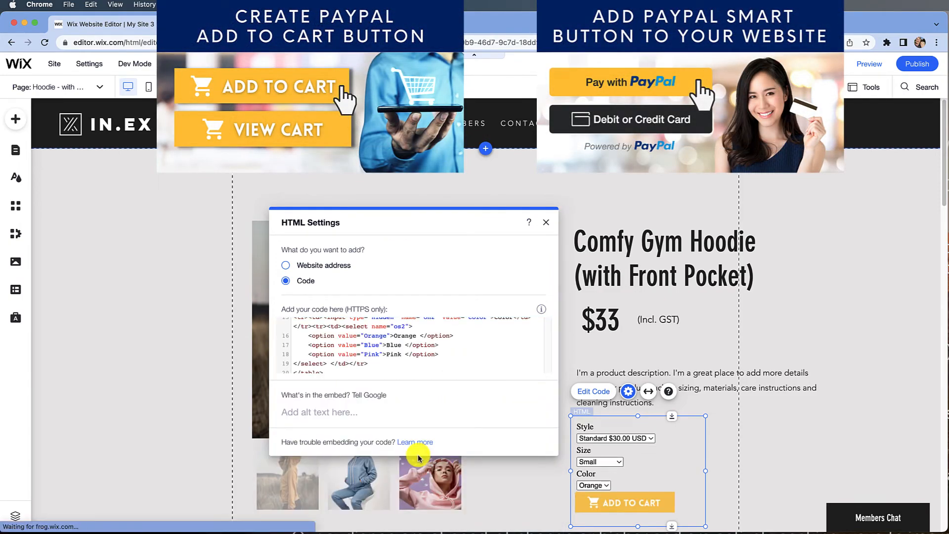
pyautogui.click(547, 224)
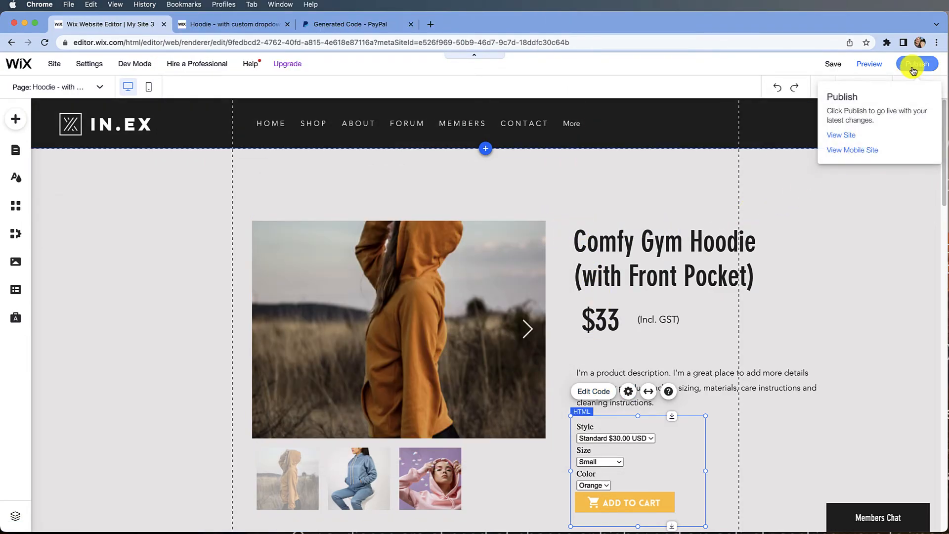
# - Publish the Wix site and test the custom Add to Cart button on the live hoodie page
pyautogui.click(632, 192)
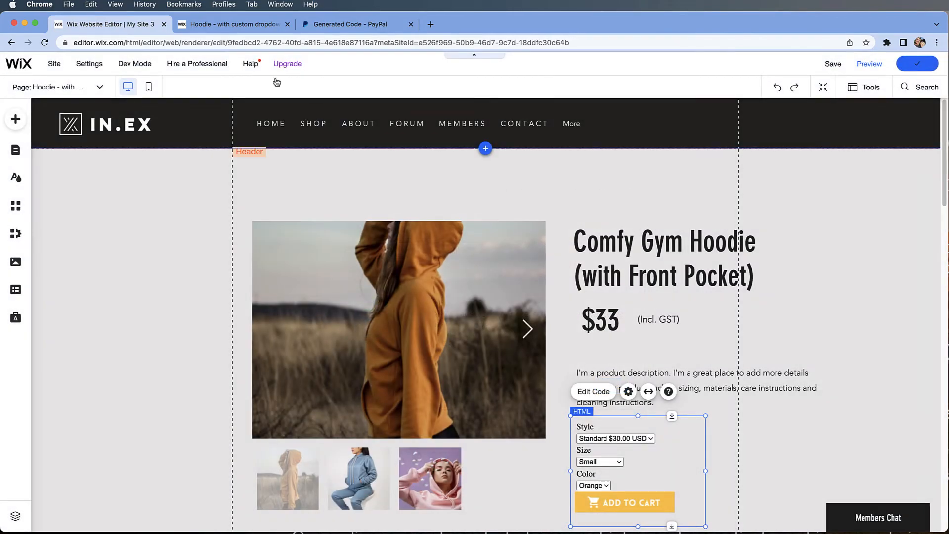
pyautogui.click(261, 16)
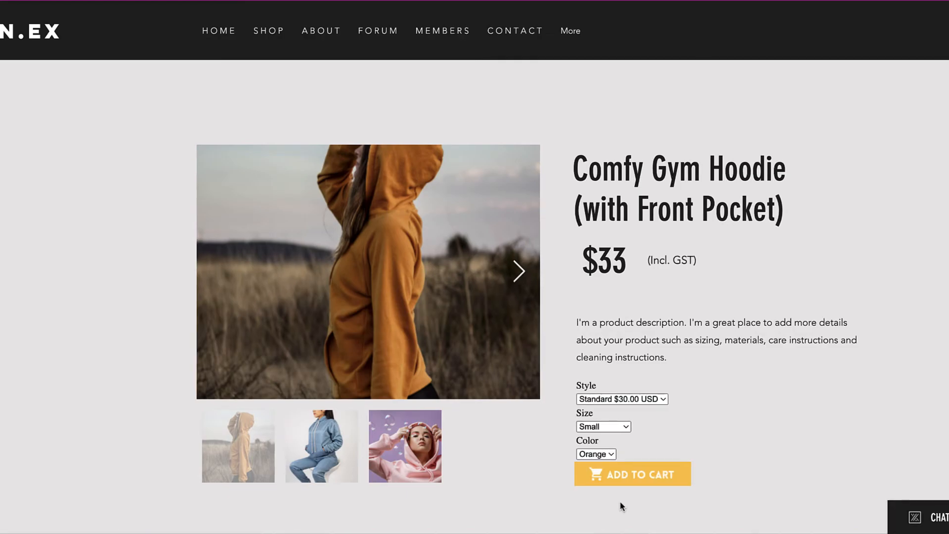
pyautogui.click(625, 482)
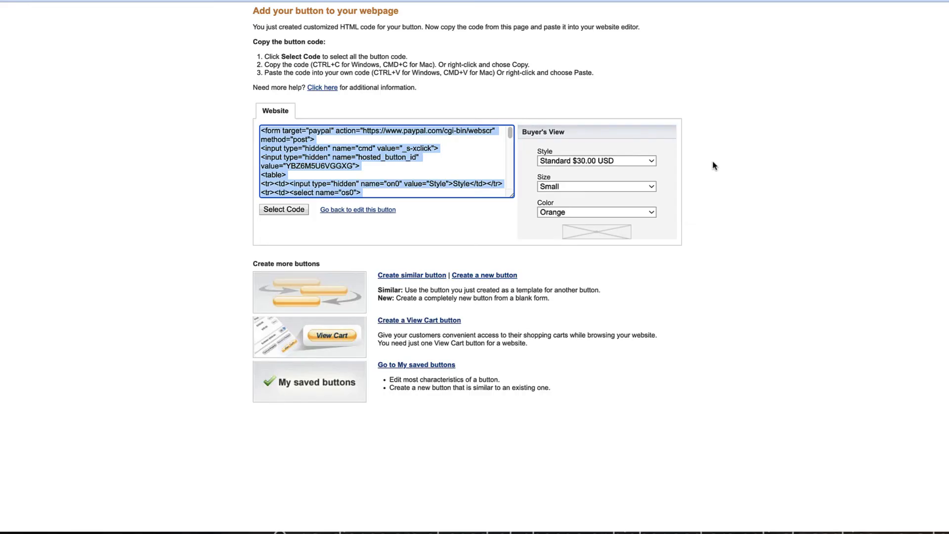
# - Start creating a PayPal View Cart button that uses your own button image
pyautogui.click(446, 323)
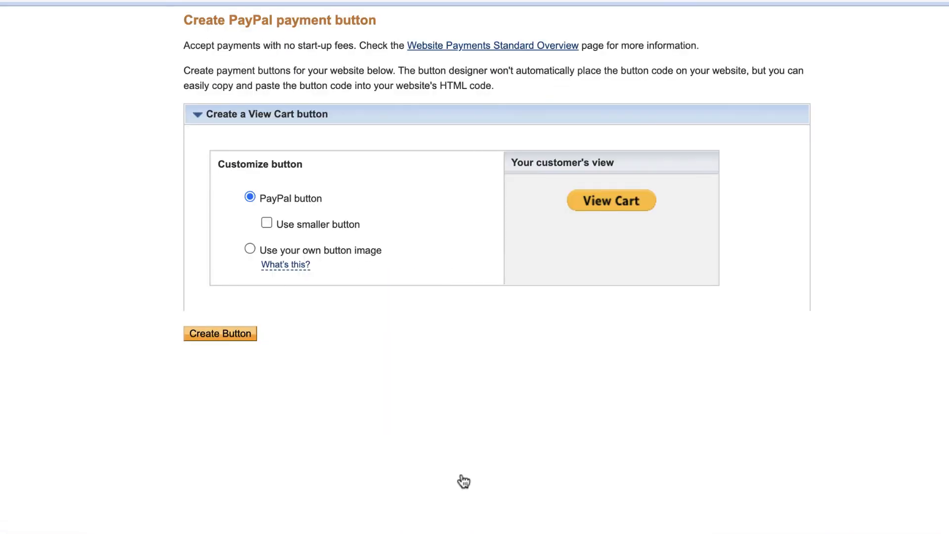
pyautogui.click(250, 250)
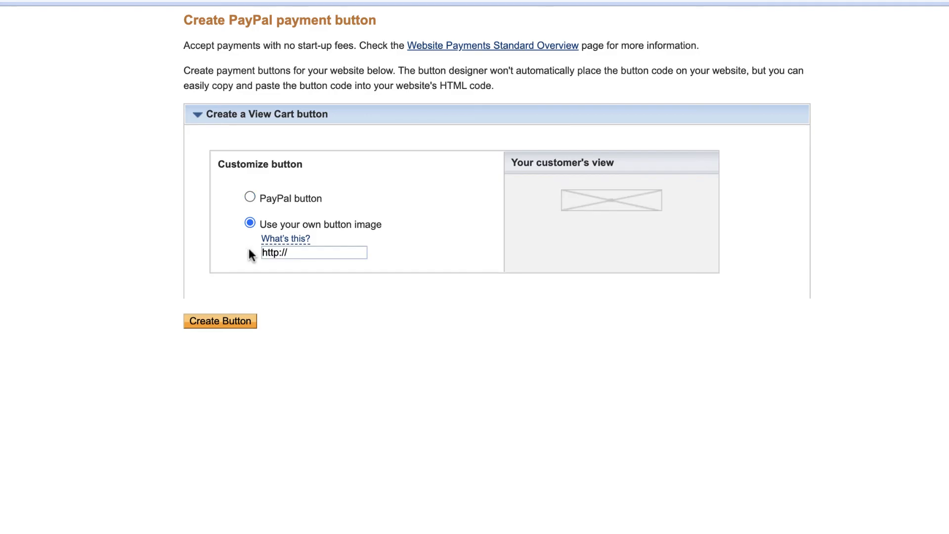